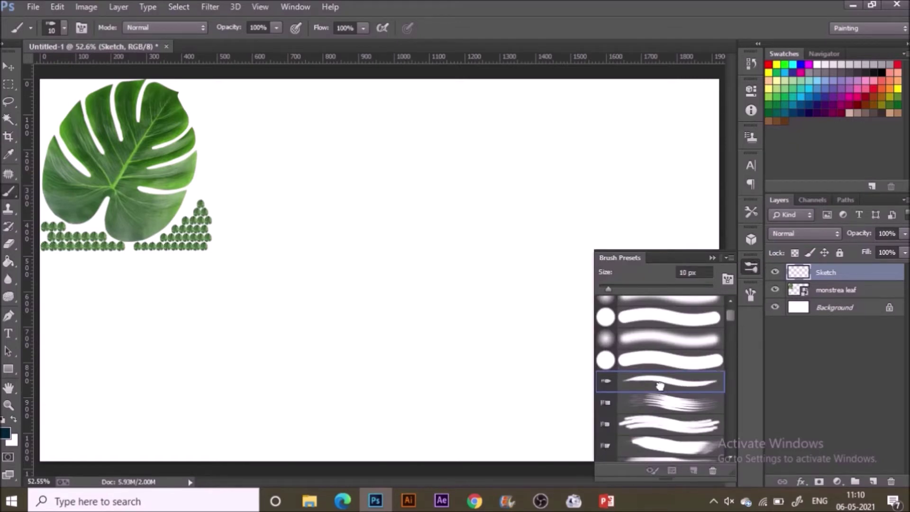
Sketch the leaf's upper tip and right edge with its cuts beside the reference leaf, using the 10 px brush
{"action": "left_click", "coordinate": [711, 260]}
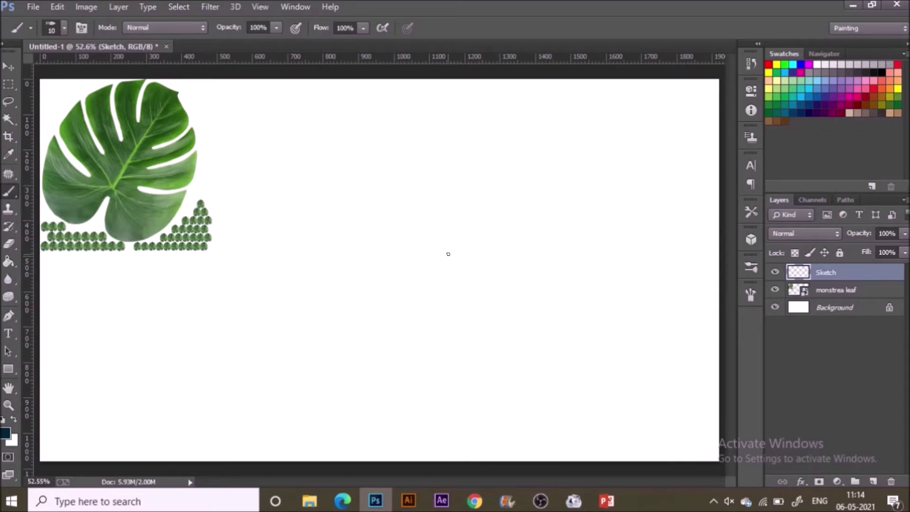
{"action": "mouse_move", "coordinate": [459, 250]}
{"action": "left_mouse_down"}
{"action": "mouse_move", "coordinate": [489, 245]}
{"action": "mouse_move", "coordinate": [482, 289]}
{"action": "mouse_move", "coordinate": [491, 298]}
{"action": "mouse_move", "coordinate": [502, 252]}
{"action": "mouse_move", "coordinate": [556, 254]}
{"action": "mouse_move", "coordinate": [575, 307]}
{"action": "mouse_move", "coordinate": [536, 321]}
{"action": "left_mouse_up"}
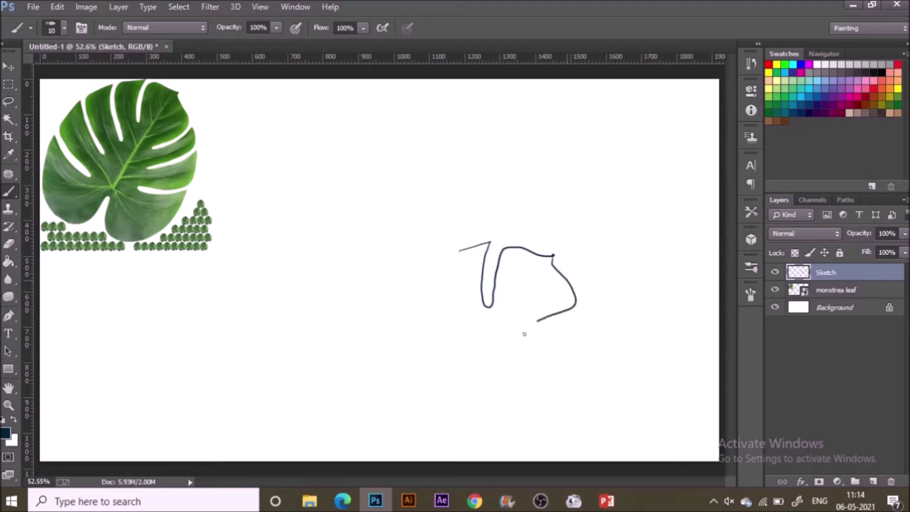
{"action": "key", "text": "ctrl+z"}
{"action": "mouse_move", "coordinate": [554, 256]}
{"action": "left_mouse_down"}
{"action": "mouse_move", "coordinate": [569, 284]}
{"action": "mouse_move", "coordinate": [559, 312]}
{"action": "mouse_move", "coordinate": [530, 325]}
{"action": "left_mouse_up"}
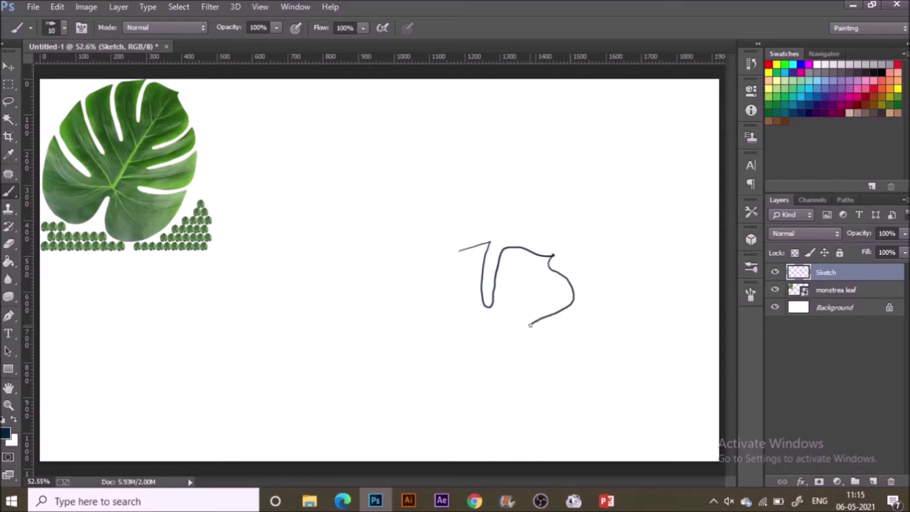
{"action": "key", "text": "ctrl+z"}
{"action": "mouse_move", "coordinate": [553, 256]}
{"action": "left_mouse_down"}
{"action": "mouse_move", "coordinate": [570, 297]}
{"action": "mouse_move", "coordinate": [520, 345]}
{"action": "mouse_move", "coordinate": [569, 312]}
{"action": "left_mouse_up"}
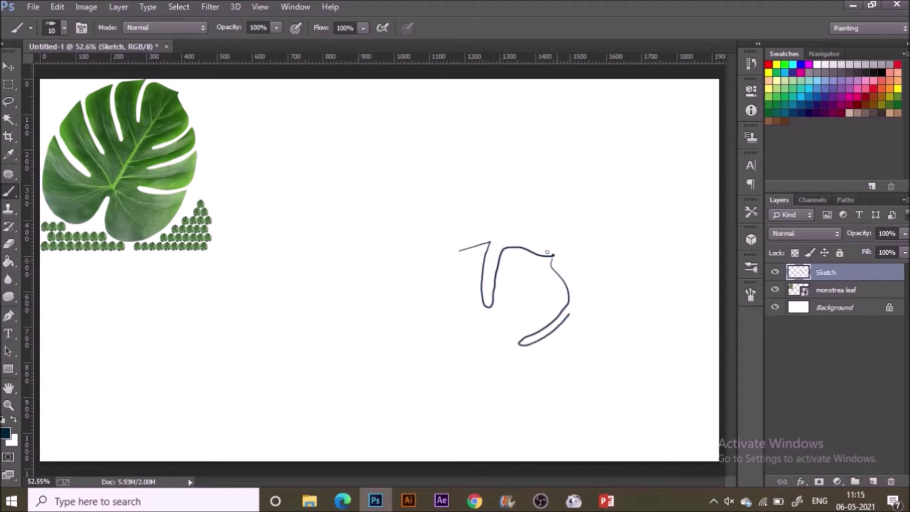
{"action": "left_click_drag", "start_coordinate": [553, 256], "coordinate": [550, 268]}
{"action": "mouse_move", "coordinate": [572, 308]}
{"action": "left_mouse_down"}
{"action": "mouse_move", "coordinate": [567, 345]}
{"action": "mouse_move", "coordinate": [523, 364]}
{"action": "mouse_move", "coordinate": [560, 363]}
{"action": "mouse_move", "coordinate": [578, 351]}
{"action": "mouse_move", "coordinate": [575, 372]}
{"action": "mouse_move", "coordinate": [568, 384]}
{"action": "mouse_move", "coordinate": [517, 390]}
{"action": "mouse_move", "coordinate": [573, 400]}
{"action": "left_mouse_up"}
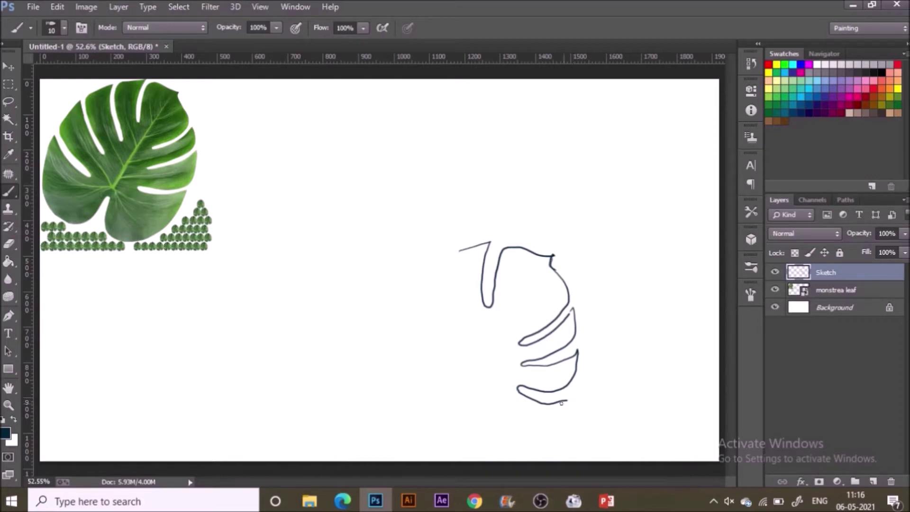
Move the partial sketch up and slightly left, and draw the bottom lobes and cut left side to close the leaf outline
{"action": "left_click", "coordinate": [8, 67]}
{"action": "left_click_drag", "start_coordinate": [477, 326], "coordinate": [449, 243]}
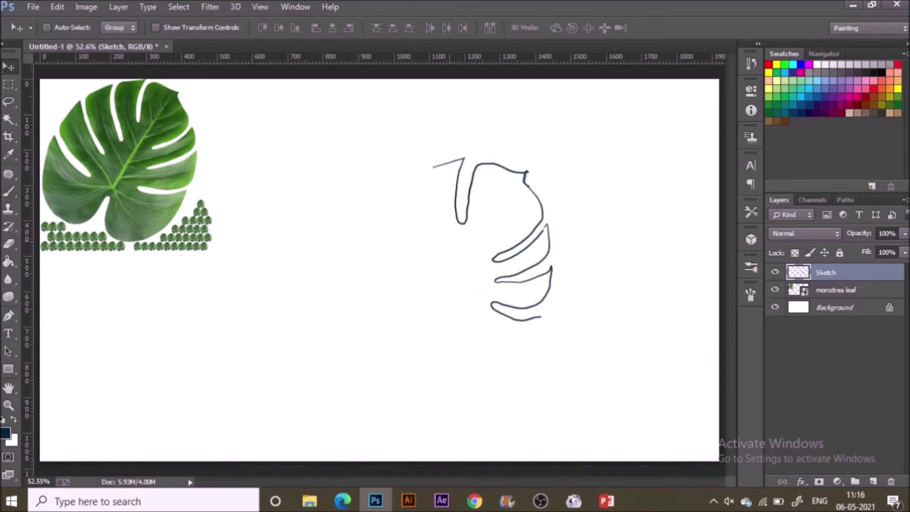
{"action": "left_click", "coordinate": [9, 192]}
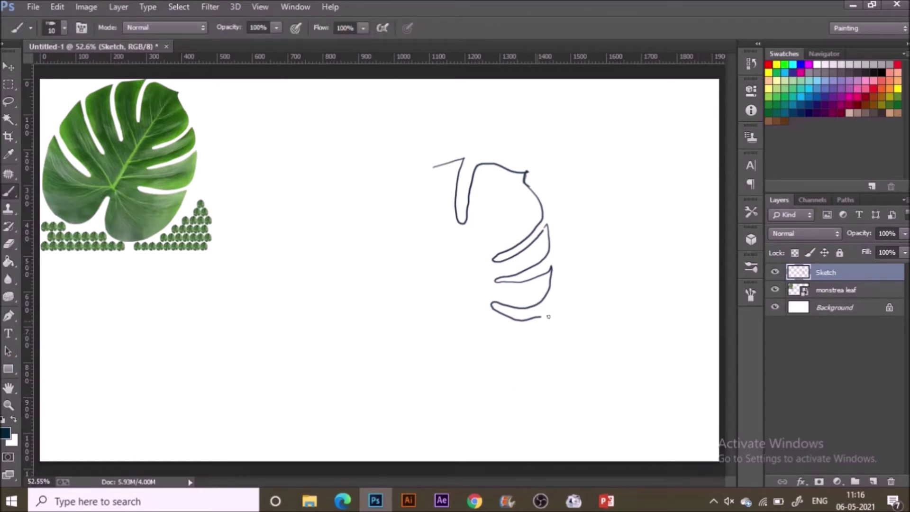
{"action": "mouse_move", "coordinate": [542, 316]}
{"action": "left_mouse_down"}
{"action": "mouse_move", "coordinate": [510, 356]}
{"action": "mouse_move", "coordinate": [431, 362]}
{"action": "mouse_move", "coordinate": [428, 323]}
{"action": "mouse_move", "coordinate": [409, 326]}
{"action": "mouse_move", "coordinate": [412, 318]}
{"action": "mouse_move", "coordinate": [384, 353]}
{"action": "mouse_move", "coordinate": [360, 346]}
{"action": "mouse_move", "coordinate": [351, 278]}
{"action": "mouse_move", "coordinate": [367, 247]}
{"action": "left_mouse_up"}
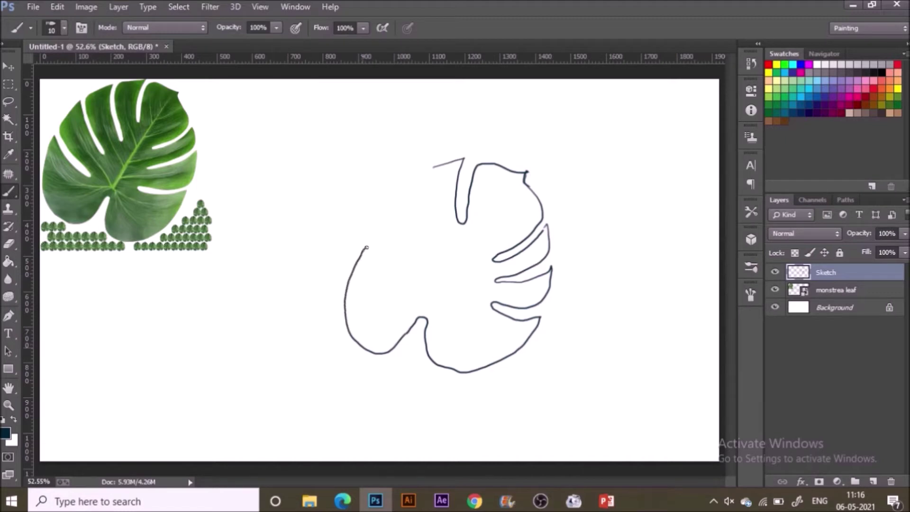
{"action": "mouse_move", "coordinate": [382, 279]}
{"action": "left_mouse_down"}
{"action": "mouse_move", "coordinate": [412, 296]}
{"action": "mouse_move", "coordinate": [377, 250]}
{"action": "mouse_move", "coordinate": [388, 212]}
{"action": "left_mouse_up"}
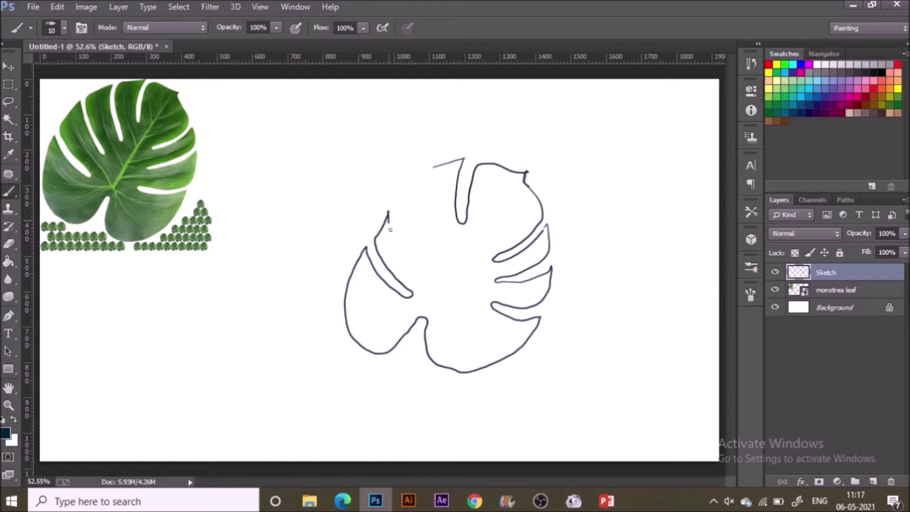
{"action": "mouse_move", "coordinate": [390, 212]}
{"action": "left_mouse_down"}
{"action": "mouse_move", "coordinate": [421, 269]}
{"action": "mouse_move", "coordinate": [399, 199]}
{"action": "mouse_move", "coordinate": [415, 176]}
{"action": "mouse_move", "coordinate": [438, 230]}
{"action": "mouse_move", "coordinate": [432, 168]}
{"action": "left_mouse_up"}
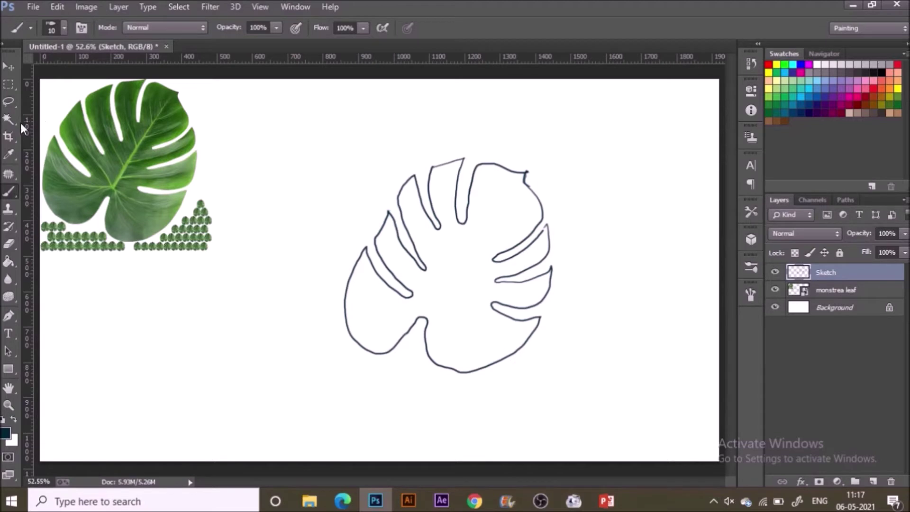
Erase the outline's bottom notch and adjoining lobe edges with a 100 px eraser, and redraw them with the brush
{"action": "key", "text": "e"}
{"action": "key", "text": "bracketright"}
{"action": "key", "text": "bracketright"}
{"action": "key", "text": "bracketright"}
{"action": "key", "text": "bracketright"}
{"action": "key", "text": "bracketright"}
{"action": "key", "text": "bracketright"}
{"action": "key", "text": "bracketright"}
{"action": "left_click_drag", "start_coordinate": [467, 384], "coordinate": [439, 310]}
{"action": "mouse_move", "coordinate": [434, 395]}
{"action": "left_mouse_down"}
{"action": "mouse_move", "coordinate": [411, 337]}
{"action": "mouse_move", "coordinate": [393, 362]}
{"action": "mouse_move", "coordinate": [448, 411]}
{"action": "left_mouse_up"}
{"action": "key", "text": "b"}
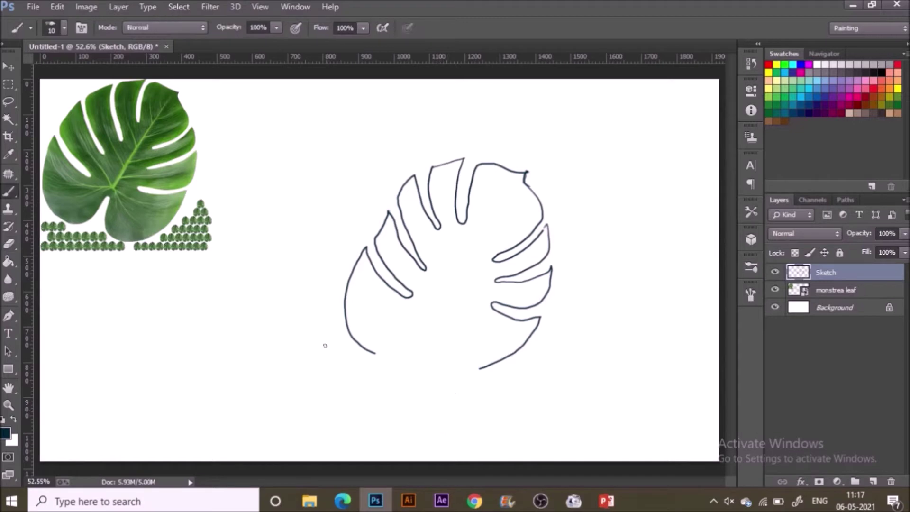
{"action": "mouse_move", "coordinate": [374, 354]}
{"action": "left_mouse_down"}
{"action": "mouse_move", "coordinate": [427, 326]}
{"action": "mouse_move", "coordinate": [422, 360]}
{"action": "mouse_move", "coordinate": [448, 377]}
{"action": "mouse_move", "coordinate": [470, 370]}
{"action": "left_mouse_up"}
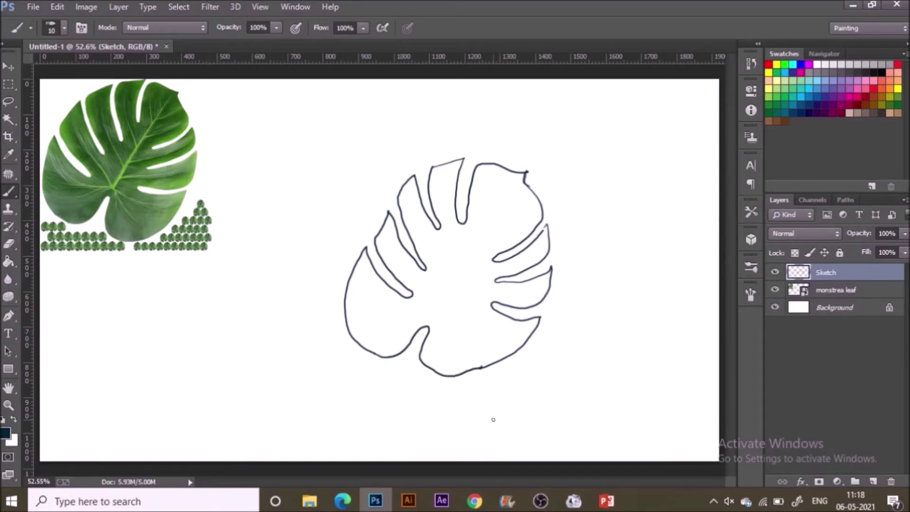
Erase the lower edge of the outline's bottom-right lobe
{"action": "key", "text": "e"}
{"action": "mouse_move", "coordinate": [498, 363]}
{"action": "left_mouse_down"}
{"action": "mouse_move", "coordinate": [480, 367]}
{"action": "mouse_move", "coordinate": [514, 355]}
{"action": "mouse_move", "coordinate": [457, 376]}
{"action": "left_mouse_up"}
{"action": "key", "text": "b"}
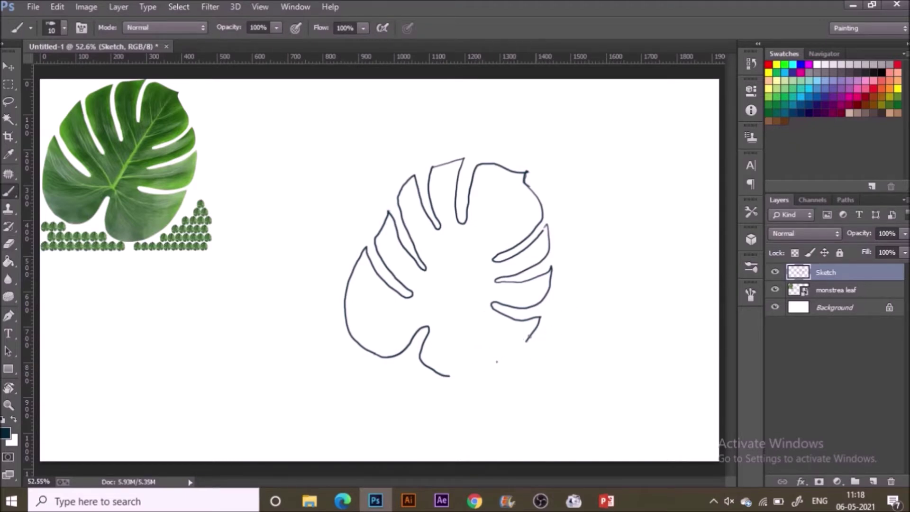
{"action": "mouse_move", "coordinate": [512, 351]}
{"action": "left_mouse_down"}
{"action": "mouse_move", "coordinate": [528, 345]}
{"action": "mouse_move", "coordinate": [486, 379]}
{"action": "mouse_move", "coordinate": [426, 367]}
{"action": "left_mouse_up"}
{"action": "key", "text": "ctrl+z"}
{"action": "key", "text": "ctrl+z"}
{"action": "key", "text": "ctrl+alt+z"}
{"action": "key", "text": "ctrl+z"}
Erase the remaining line of the bottom-right lobe below the notch and return to the brush
{"action": "key", "text": "e"}
{"action": "left_click", "coordinate": [434, 372]}
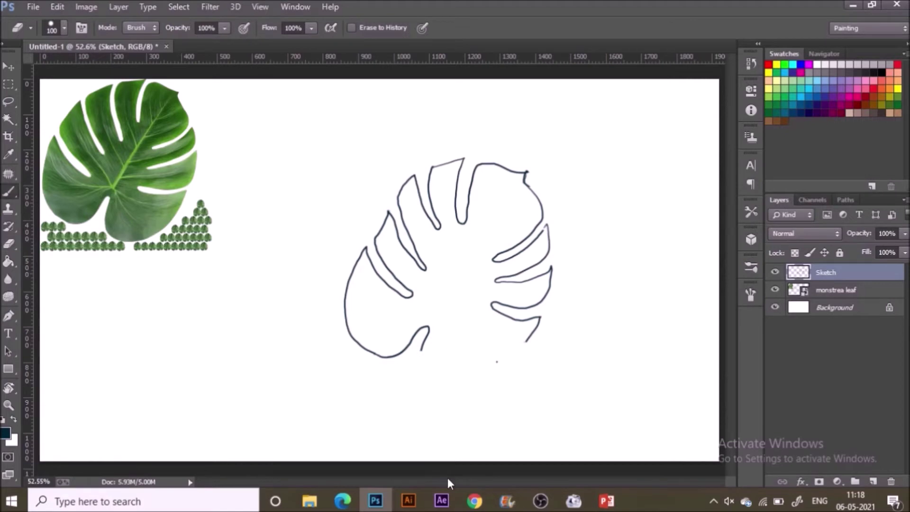
{"action": "key", "text": "b"}
{"action": "mouse_move", "coordinate": [525, 341]}
{"action": "left_mouse_down"}
{"action": "mouse_move", "coordinate": [496, 363]}
{"action": "mouse_move", "coordinate": [509, 360]}
{"action": "left_mouse_up"}
{"action": "key", "text": "ctrl+z"}
{"action": "key", "text": "ctrl+z"}
{"action": "mouse_move", "coordinate": [521, 349]}
{"action": "left_mouse_down"}
{"action": "mouse_move", "coordinate": [488, 376]}
{"action": "mouse_move", "coordinate": [439, 378]}
{"action": "mouse_move", "coordinate": [430, 327]}
{"action": "left_mouse_up"}
{"action": "key", "text": "ctrl+alt+z"}
{"action": "key", "text": "ctrl+alt+z"}
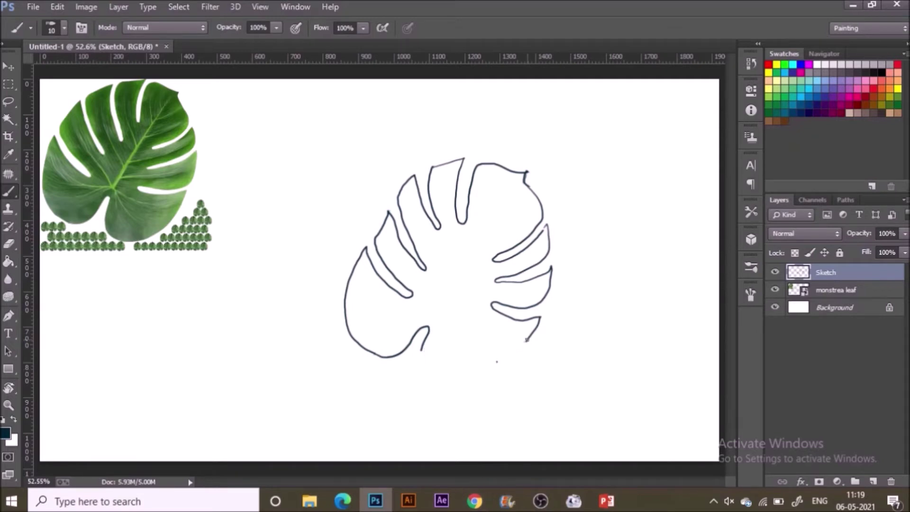
Redraw the bottom-right lobe as a fuller curve from the right edge round to the notch
{"action": "mouse_move", "coordinate": [525, 341]}
{"action": "left_mouse_down"}
{"action": "mouse_move", "coordinate": [497, 372]}
{"action": "mouse_move", "coordinate": [463, 384]}
{"action": "mouse_move", "coordinate": [424, 378]}
{"action": "mouse_move", "coordinate": [421, 345]}
{"action": "left_mouse_up"}
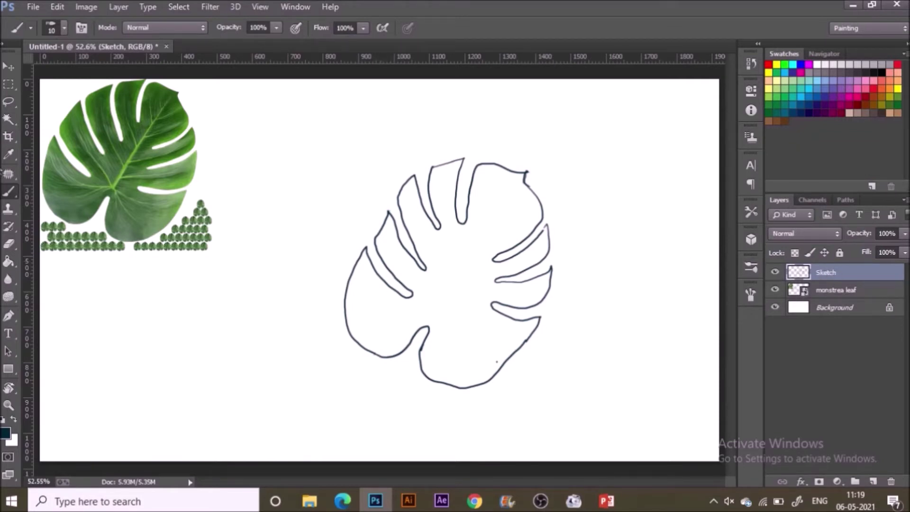
Add a new layer above the Sketch layer and name it "colors"
{"action": "left_click", "coordinate": [874, 482]}
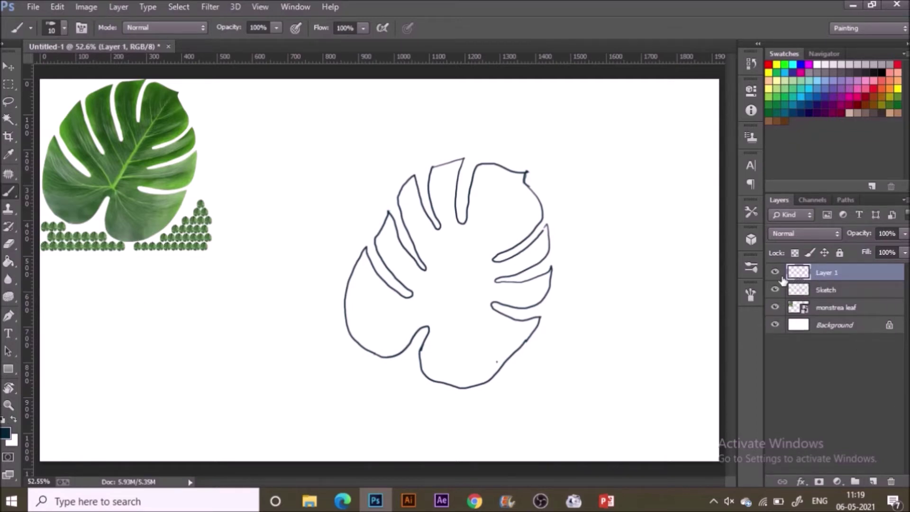
{"action": "double_click", "coordinate": [829, 273]}
{"action": "type", "text": "colors"}
{"action": "key", "text": "Return"}
Show the RGB colour sliders and sample a dark green, RGB 59, 98, 53, from the reference leaf's lower-left lobe
{"action": "key", "text": "i"}
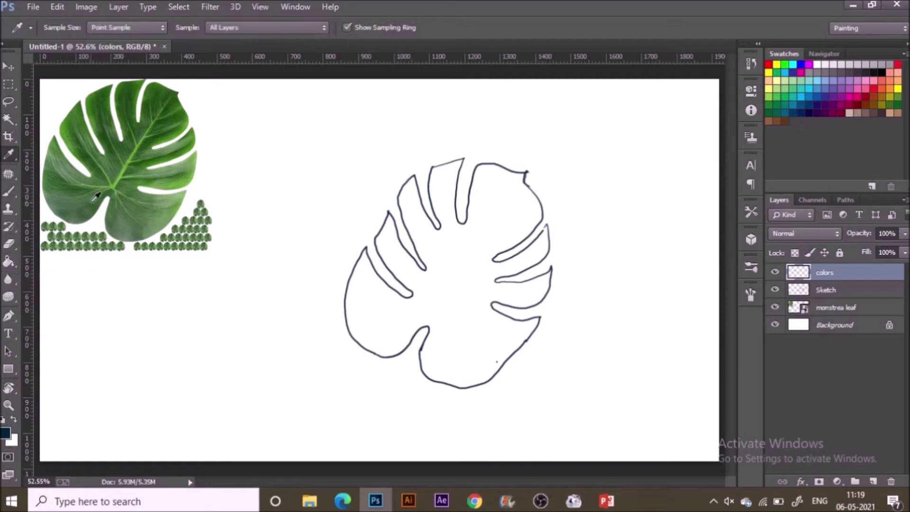
{"action": "left_click", "coordinate": [95, 203]}
{"action": "left_click", "coordinate": [91, 204]}
{"action": "left_click", "coordinate": [295, 7]}
{"action": "left_click", "coordinate": [304, 187]}
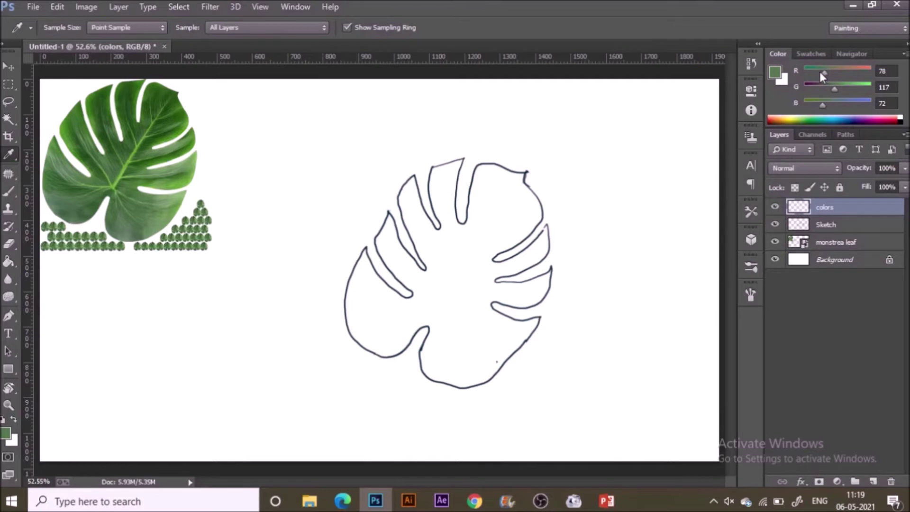
{"action": "left_click_drag", "start_coordinate": [824, 72], "coordinate": [817, 73]}
{"action": "left_click", "coordinate": [93, 205]}
Choose a hard round brush preset at 50 px and paint a swatch of the sampled green below the reference leaf
{"action": "key", "text": "b"}
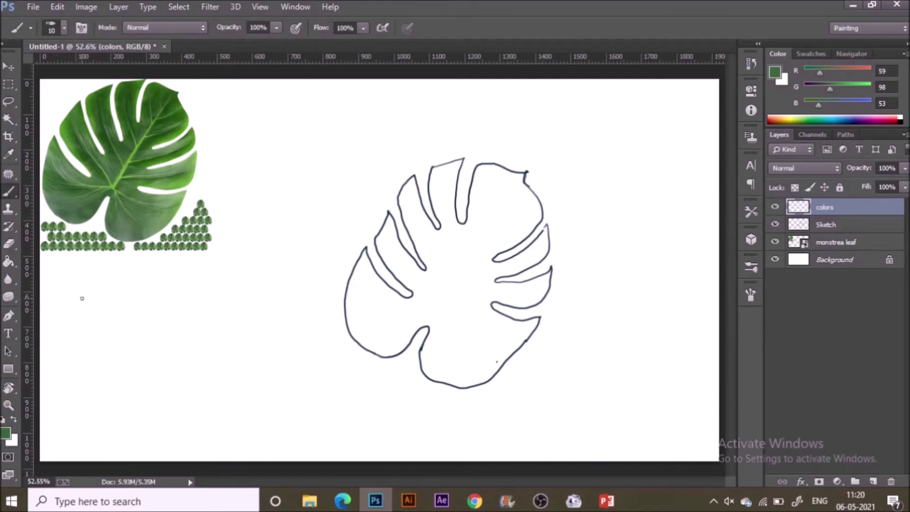
{"action": "key", "text": "bracketright"}
{"action": "key", "text": "bracketright"}
{"action": "key", "text": "bracketright"}
{"action": "key", "text": "bracketright"}
{"action": "key", "text": "bracketright"}
{"action": "key", "text": "bracketright"}
{"action": "key", "text": "bracketright"}
{"action": "key", "text": "bracketright"}
{"action": "key", "text": "bracketright"}
{"action": "key", "text": "bracketright"}
{"action": "key", "text": "bracketright"}
{"action": "key", "text": "bracketright"}
{"action": "key", "text": "bracketright"}
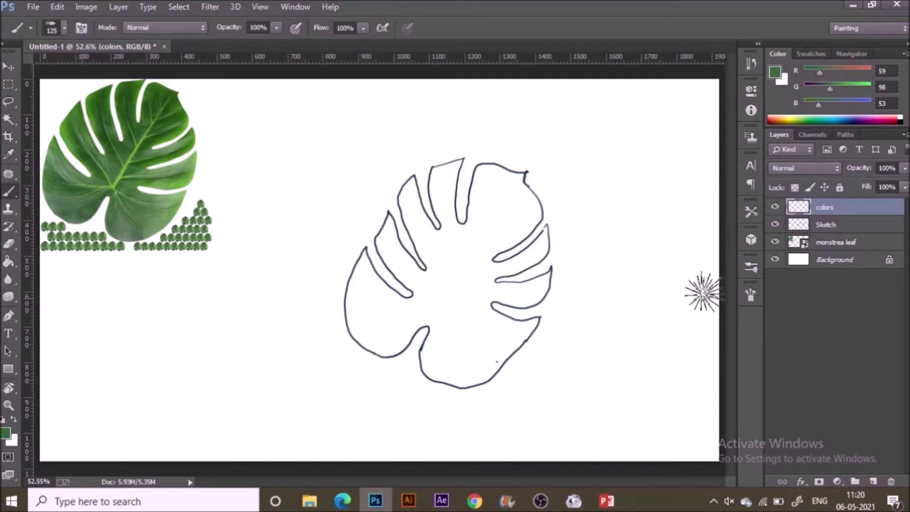
{"action": "left_click", "coordinate": [751, 242]}
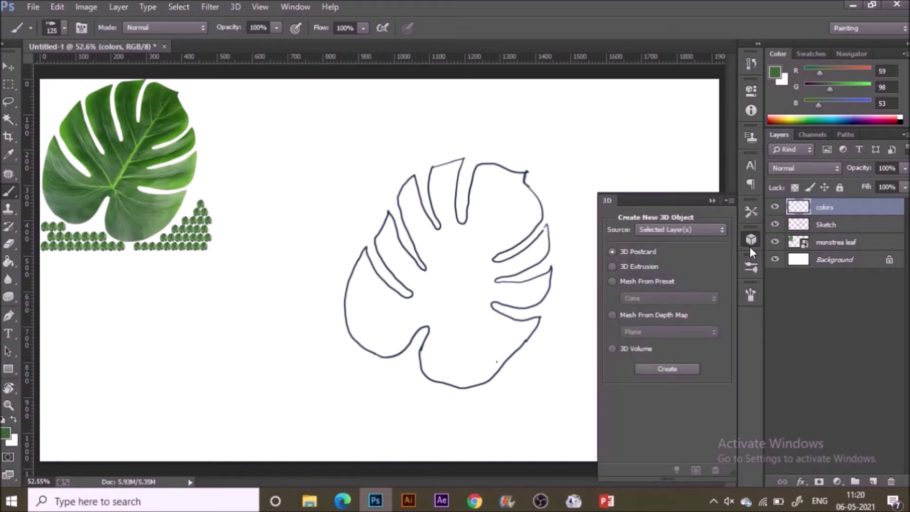
{"action": "left_click", "coordinate": [754, 269]}
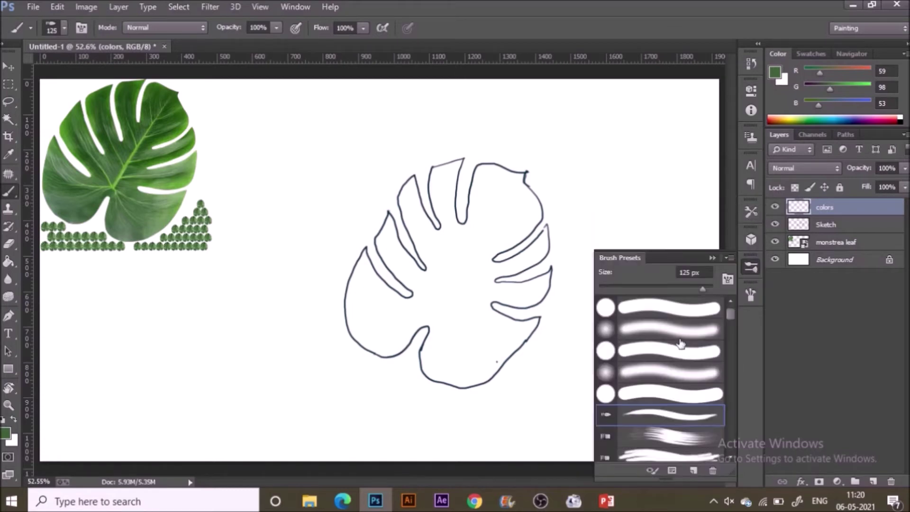
{"action": "left_click", "coordinate": [682, 307]}
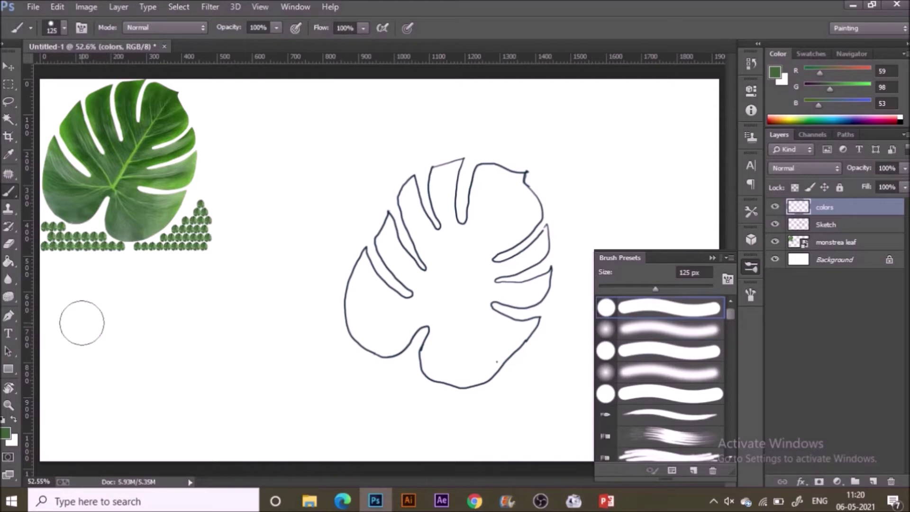
{"action": "key", "text": "bracketleft"}
{"action": "key", "text": "bracketleft"}
{"action": "key", "text": "bracketleft"}
{"action": "key", "text": "bracketleft"}
{"action": "key", "text": "bracketleft"}
{"action": "left_click", "coordinate": [78, 297]}
Sample the bright green of the leaf's midrib, RGB 101, 177, 44, and paint it as a swatch under the first
{"action": "key", "text": "i"}
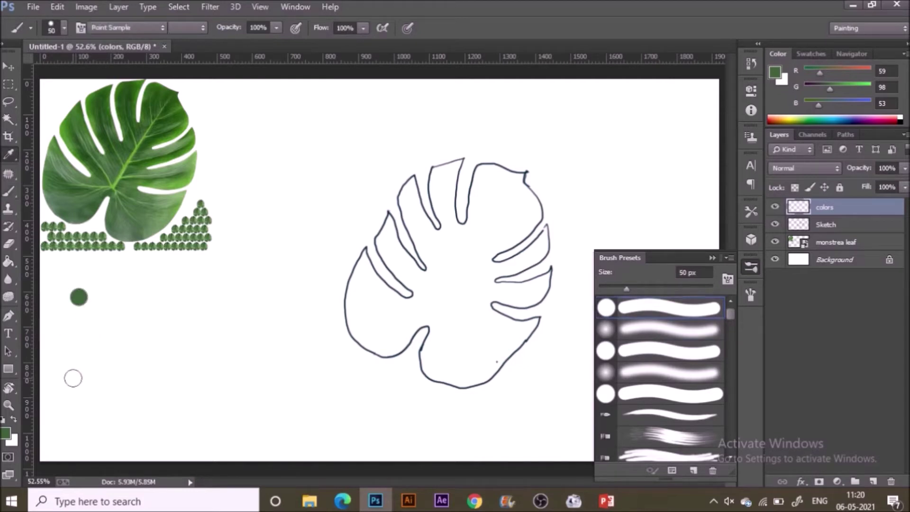
{"action": "left_click", "coordinate": [125, 171]}
{"action": "key", "text": "b"}
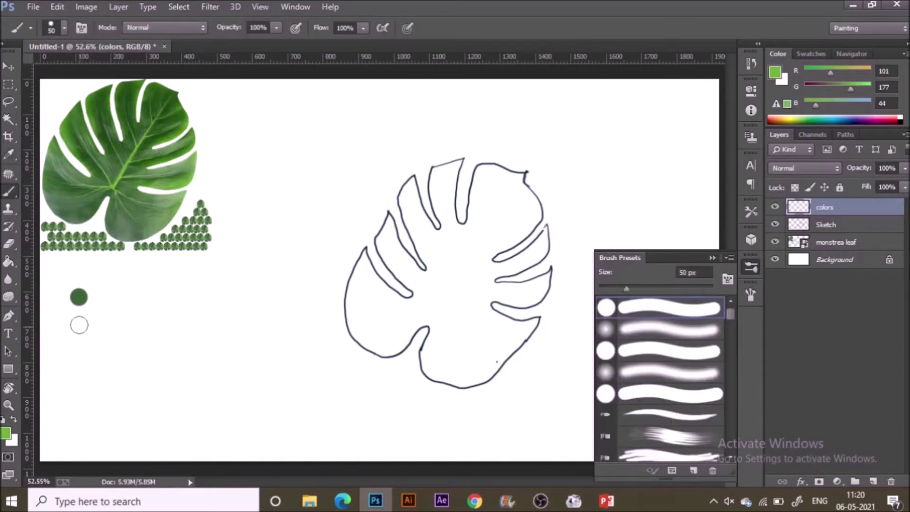
{"action": "left_click", "coordinate": [79, 321]}
Sample a deep green, RGB 40, 80, 28, near the reference leaf's tip and add it as the third swatch
{"action": "key", "text": "i"}
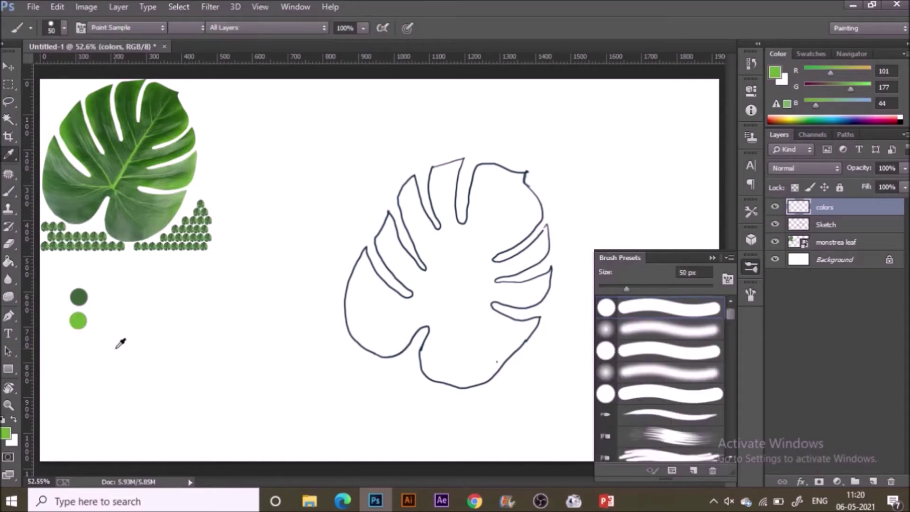
{"action": "left_click", "coordinate": [159, 107]}
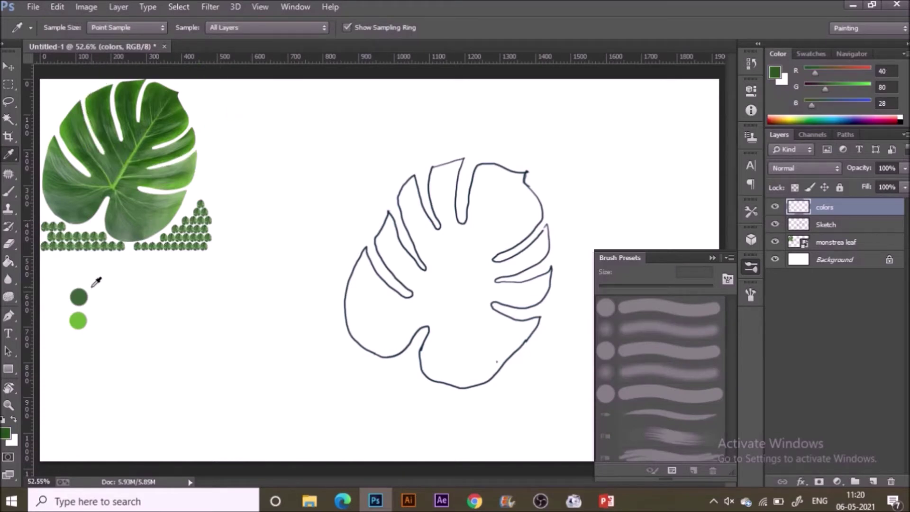
{"action": "key", "text": "b"}
{"action": "left_click", "coordinate": [78, 342]}
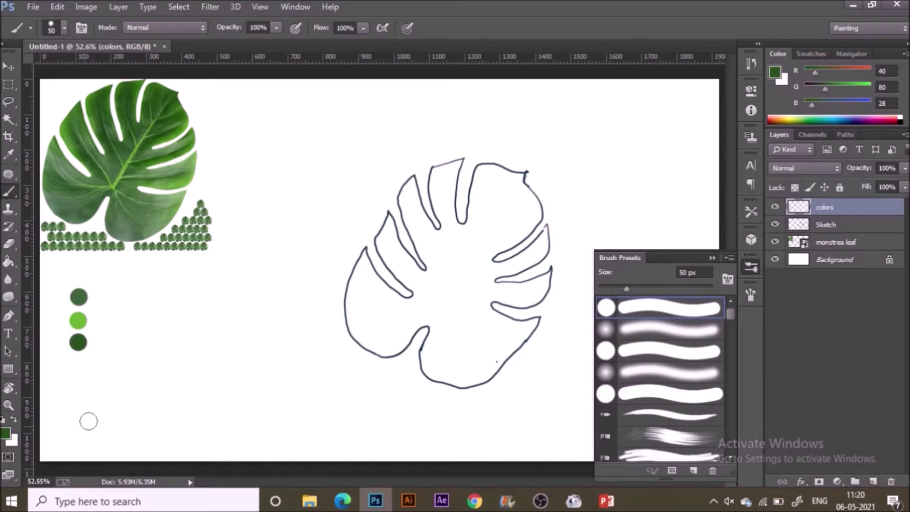
Sample a muted grey-green from the reference leaf's left lobe and add it as the fourth swatch
{"action": "key", "text": "i"}
{"action": "left_click", "coordinate": [76, 195]}
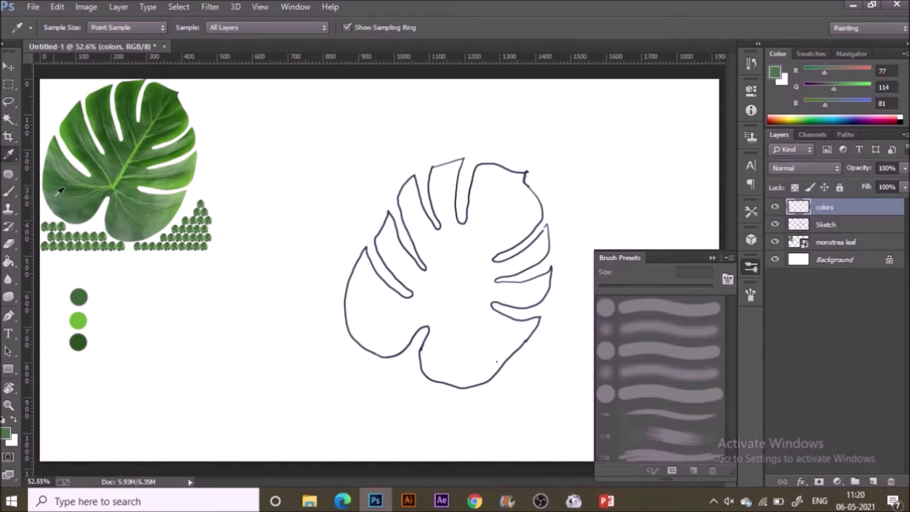
{"action": "key", "text": "b"}
{"action": "left_click", "coordinate": [76, 366]}
Sample a mid green, RGB 77, 143, 45, from the reference leaf's upper-left edge and add it as the fifth swatch
{"action": "key", "text": "i"}
{"action": "left_click", "coordinate": [71, 133]}
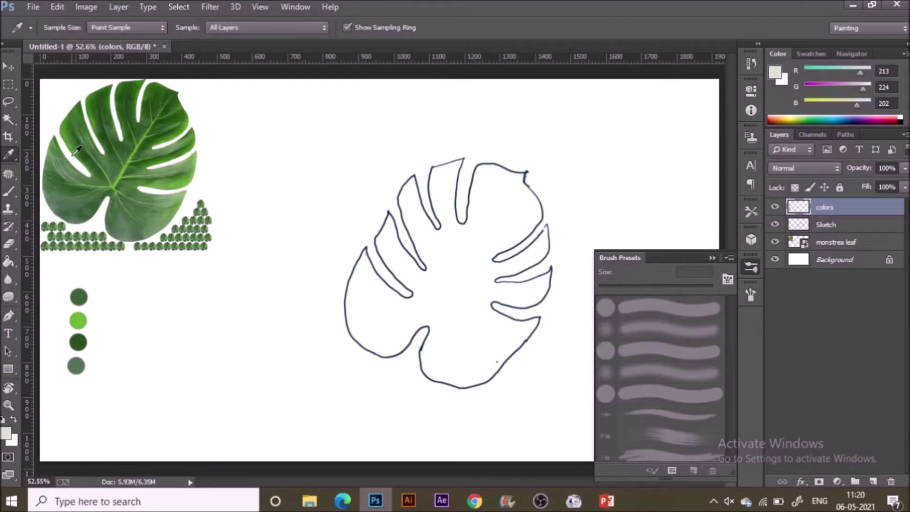
{"action": "left_click", "coordinate": [71, 133]}
{"action": "key", "text": "b"}
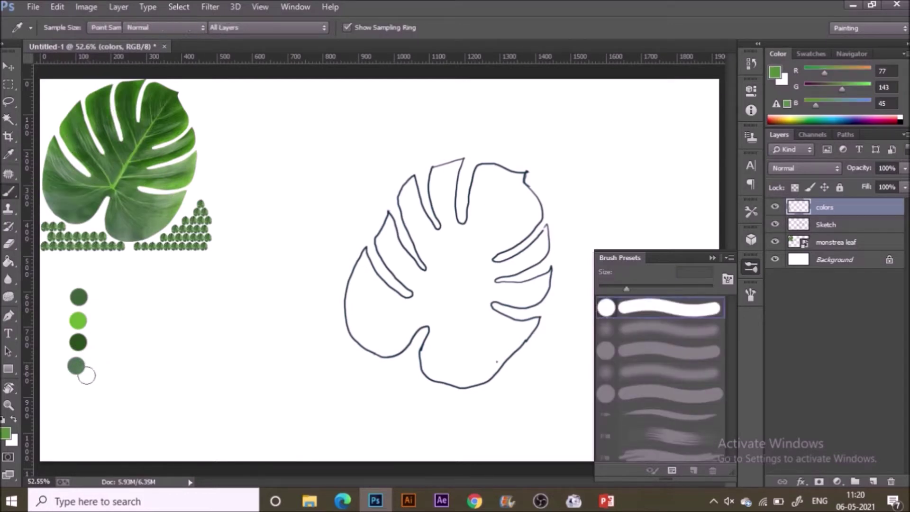
{"action": "left_click", "coordinate": [78, 385]}
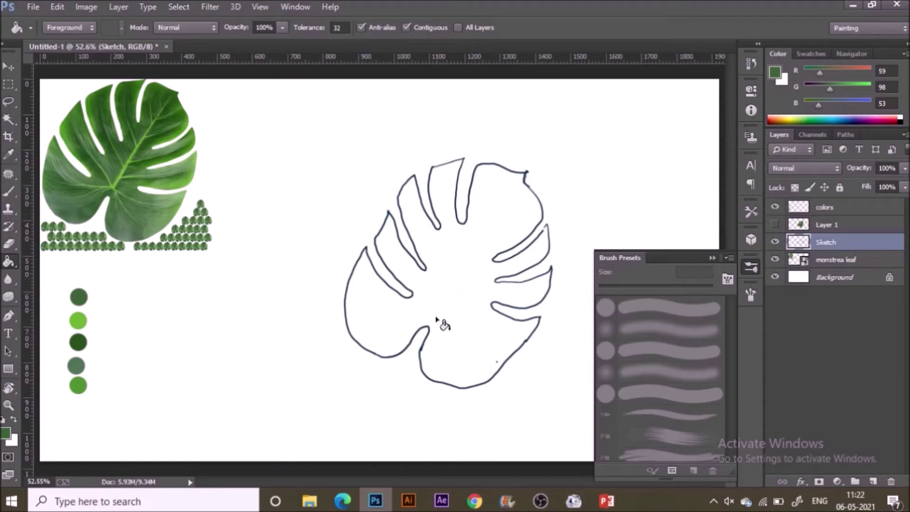
Select the area inside the leaf outline on the Sketch layer with the Magic Wand
{"action": "left_click", "coordinate": [8, 118]}
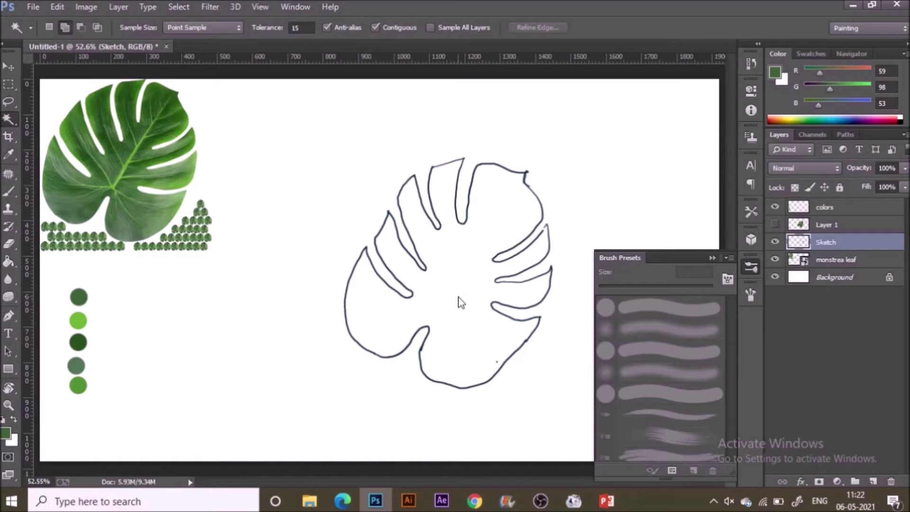
{"action": "left_click", "coordinate": [460, 299]}
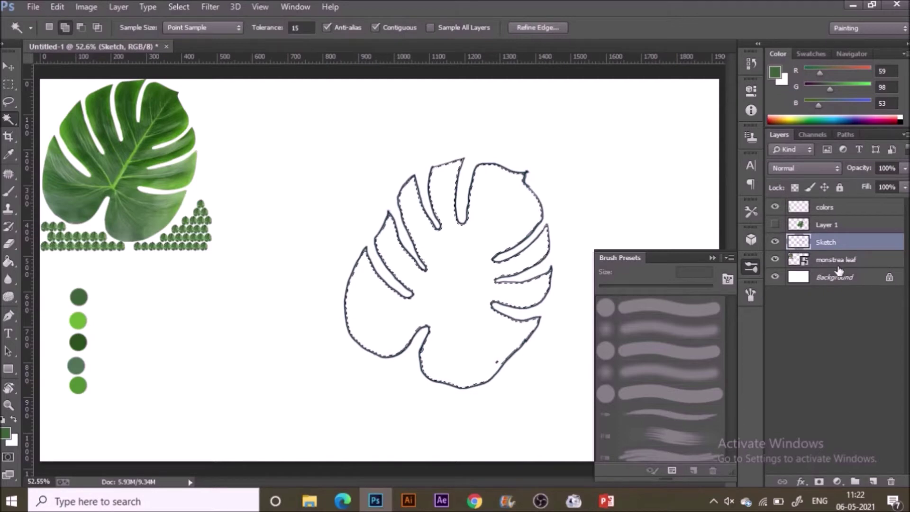
Fill the leaf selection with the RGB 59, 98, 53 green on a new layer, hide the Sketch layer and deselect
{"action": "left_click", "coordinate": [872, 481]}
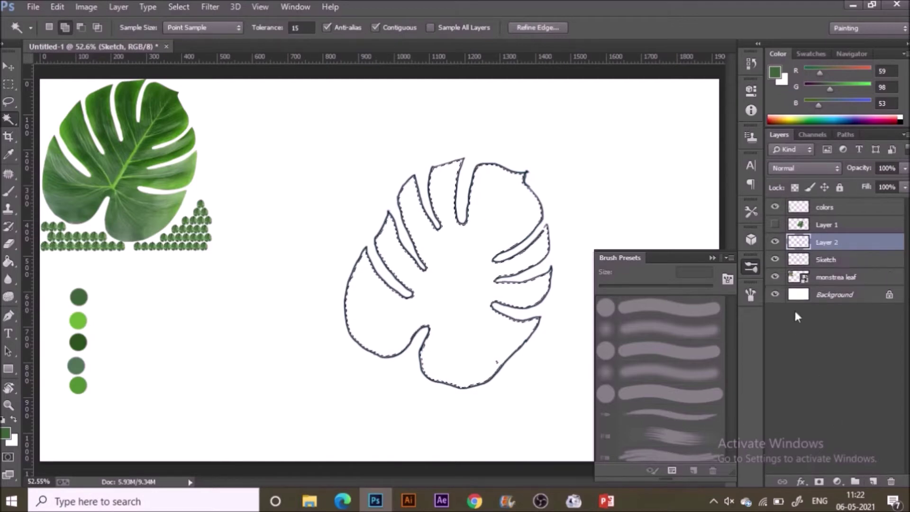
{"action": "left_click", "coordinate": [776, 260]}
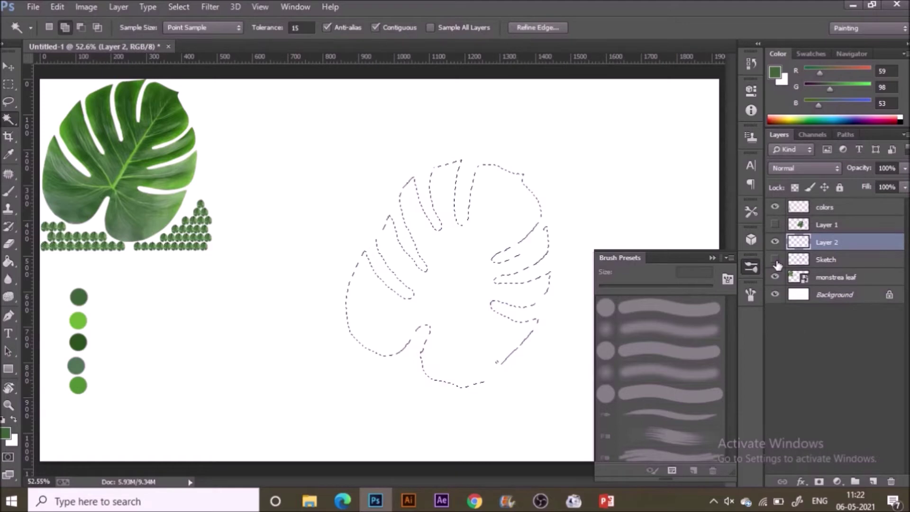
{"action": "key", "text": "g"}
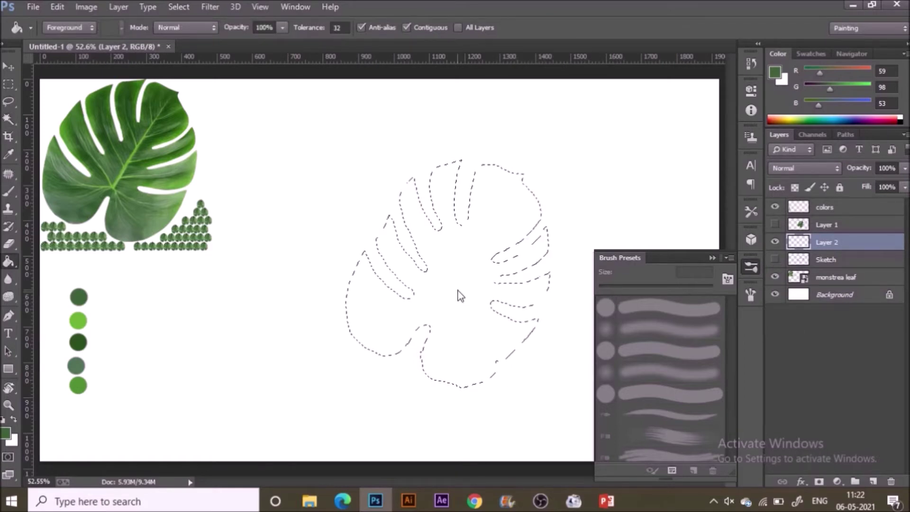
{"action": "left_click", "coordinate": [459, 293]}
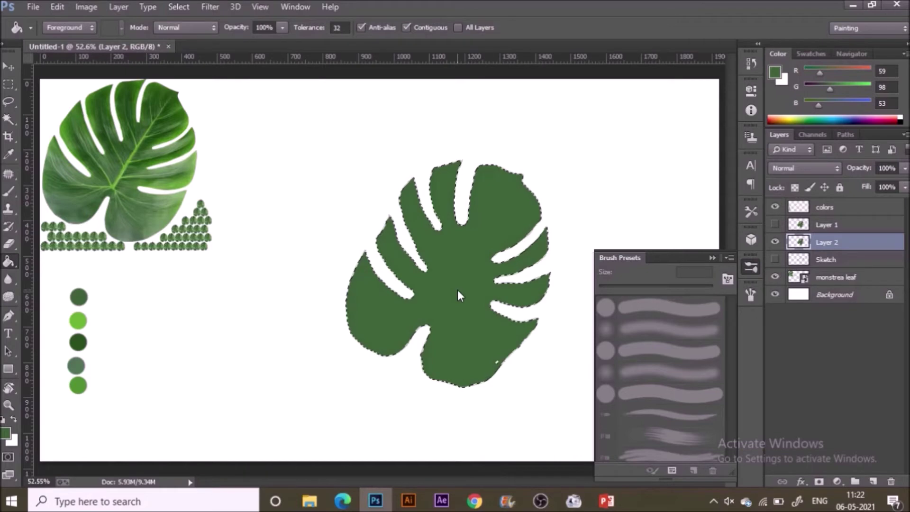
{"action": "key", "text": "ctrl+d"}
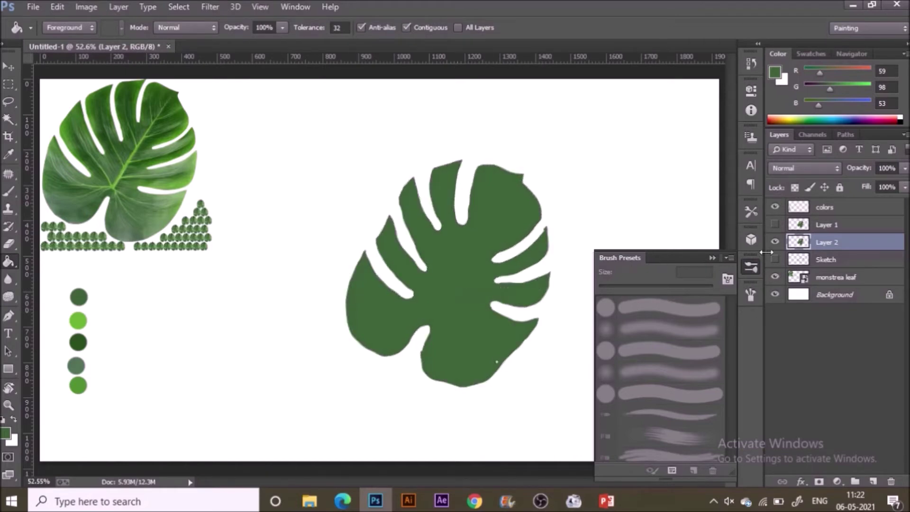
{"action": "left_click", "coordinate": [775, 259]}
{"action": "key", "text": "b"}
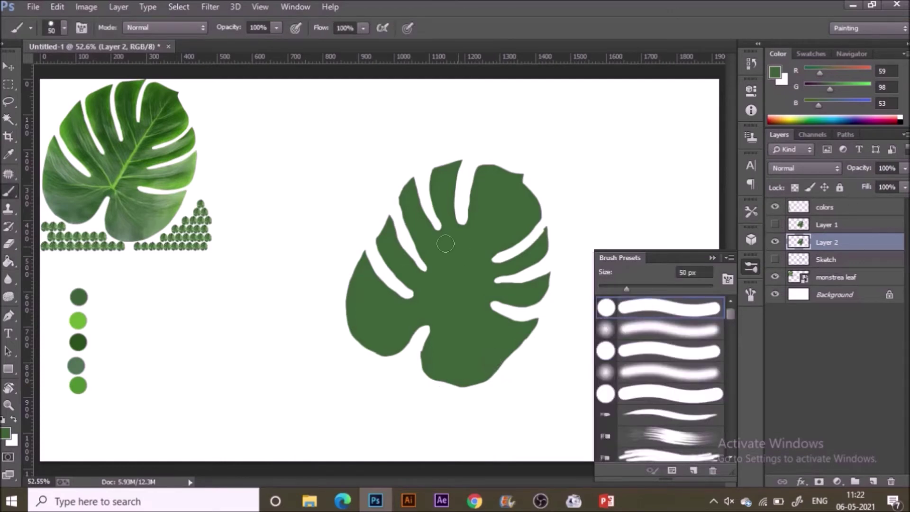
Rename the filled leaf layer as "bsae color" and place it above Layer 1
{"action": "double_click", "coordinate": [830, 243]}
{"action": "type", "text": "bsae colo"}
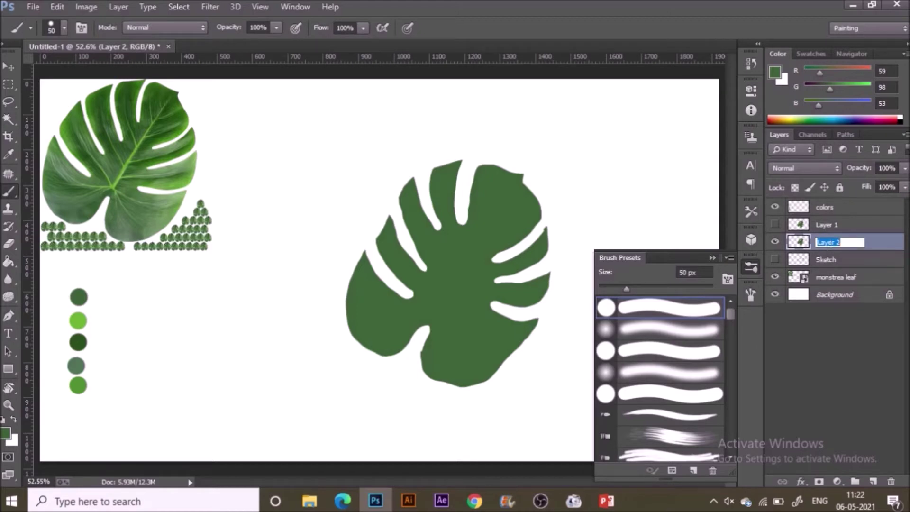
{"action": "type", "text": "r"}
{"action": "key", "text": "Return"}
{"action": "left_click_drag", "start_coordinate": [830, 243], "coordinate": [848, 211]}
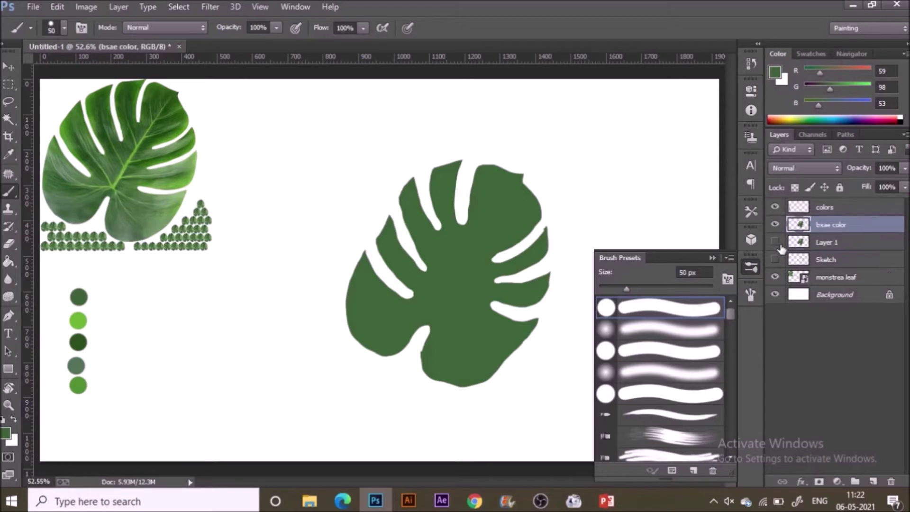
Sample the bright green swatch, RGB 101, 177, 44, and choose a tapered brush preset for painting
{"action": "left_click", "coordinate": [10, 67]}
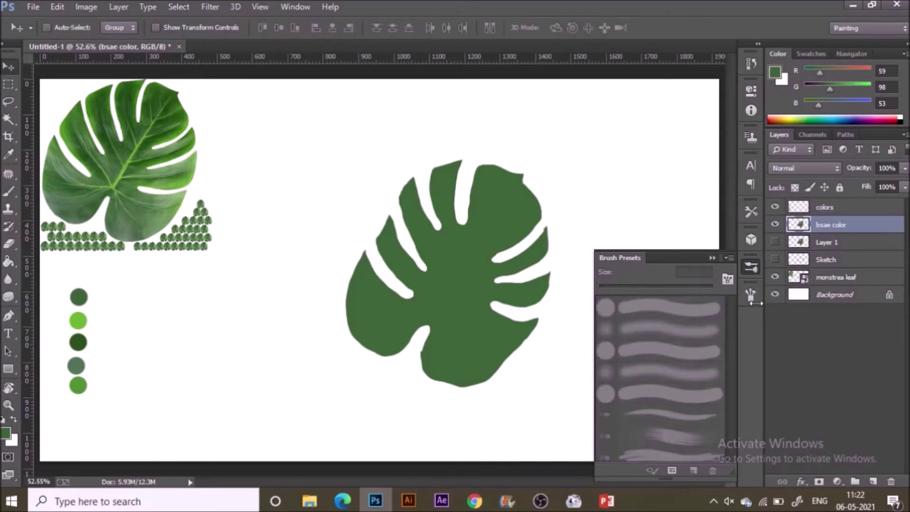
{"action": "left_click", "coordinate": [711, 257]}
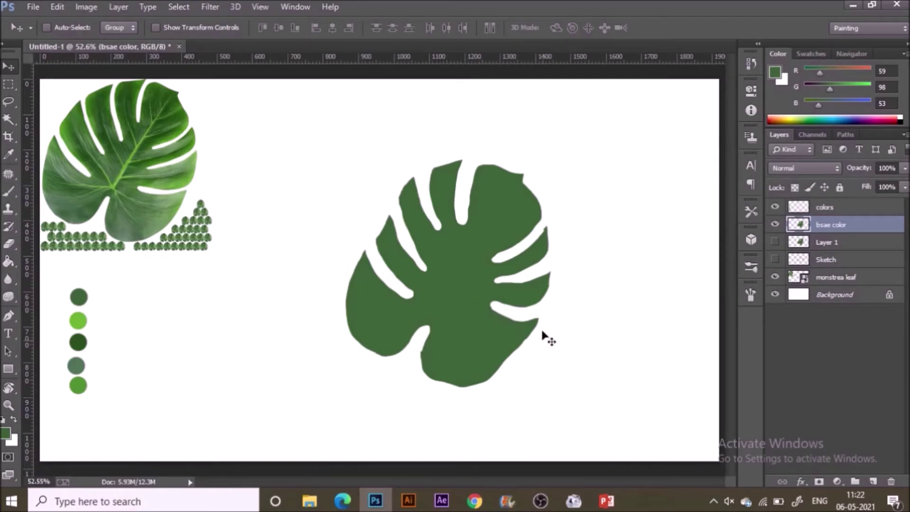
{"action": "key", "text": "i"}
{"action": "left_click", "coordinate": [80, 318]}
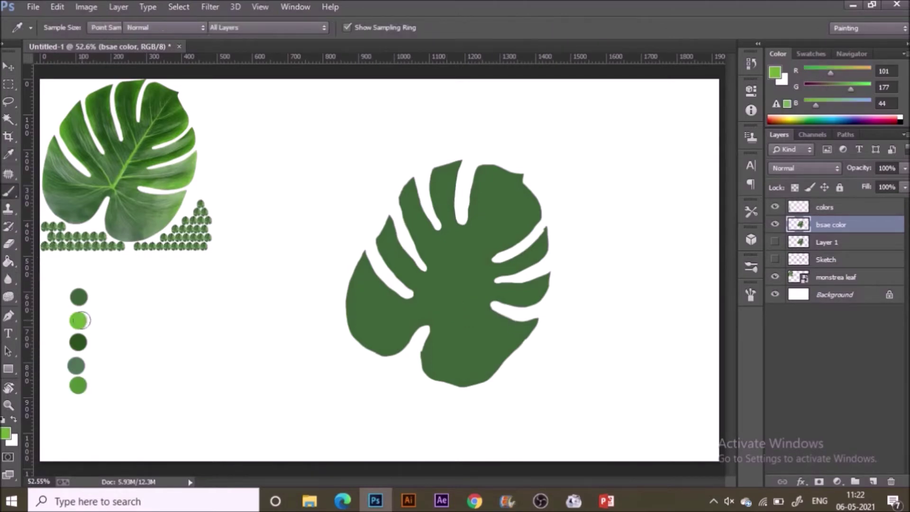
{"action": "key", "text": "b"}
{"action": "left_click", "coordinate": [752, 265]}
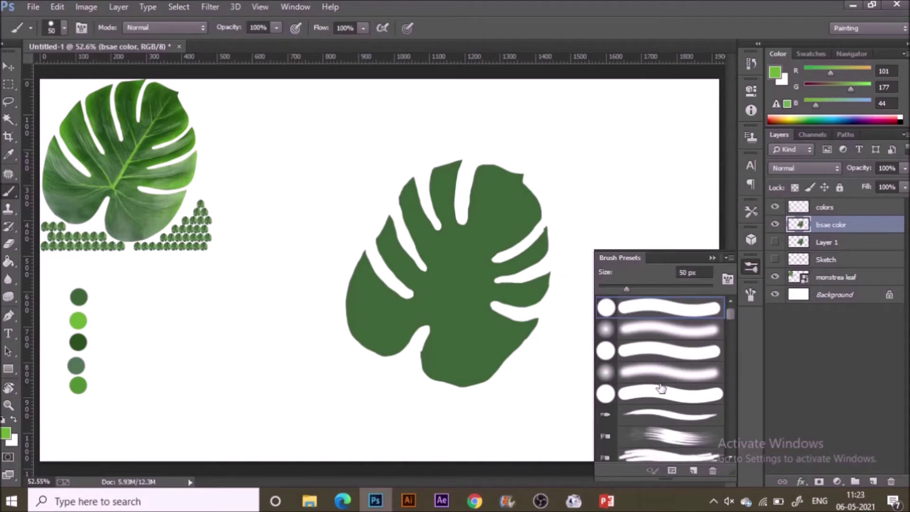
{"action": "left_click", "coordinate": [712, 258]}
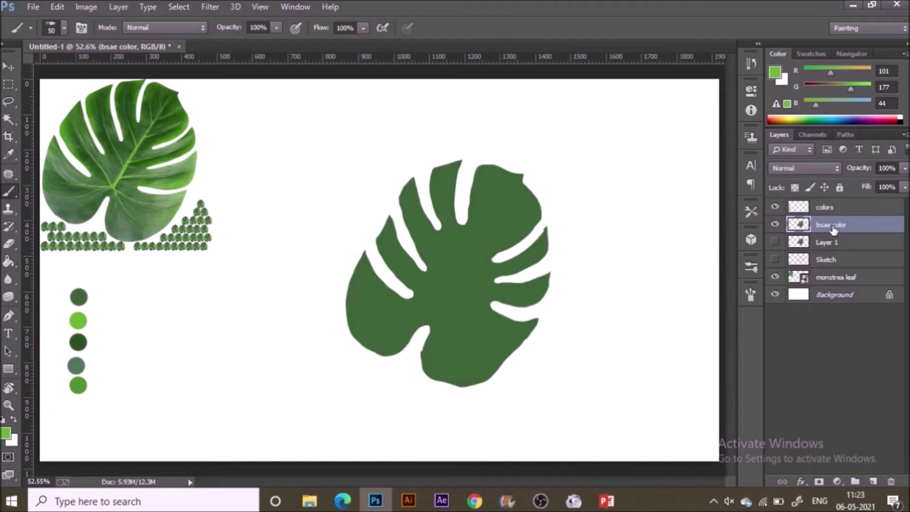
On a new layer, outline a tapering midrib from the leaf's tip to its base with a 15 px brush and fill it bright green
{"action": "left_click", "coordinate": [873, 482]}
{"action": "key", "text": "bracketleft"}
{"action": "key", "text": "bracketleft"}
{"action": "key", "text": "bracketleft"}
{"action": "key", "text": "bracketleft"}
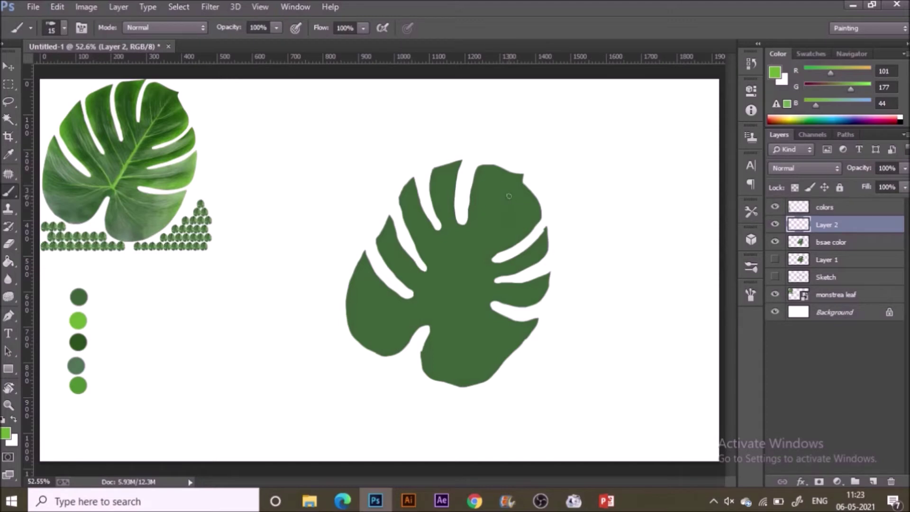
{"action": "mouse_move", "coordinate": [508, 198]}
{"action": "left_mouse_down"}
{"action": "mouse_move", "coordinate": [427, 314]}
{"action": "mouse_move", "coordinate": [434, 318]}
{"action": "mouse_move", "coordinate": [457, 283]}
{"action": "left_mouse_up"}
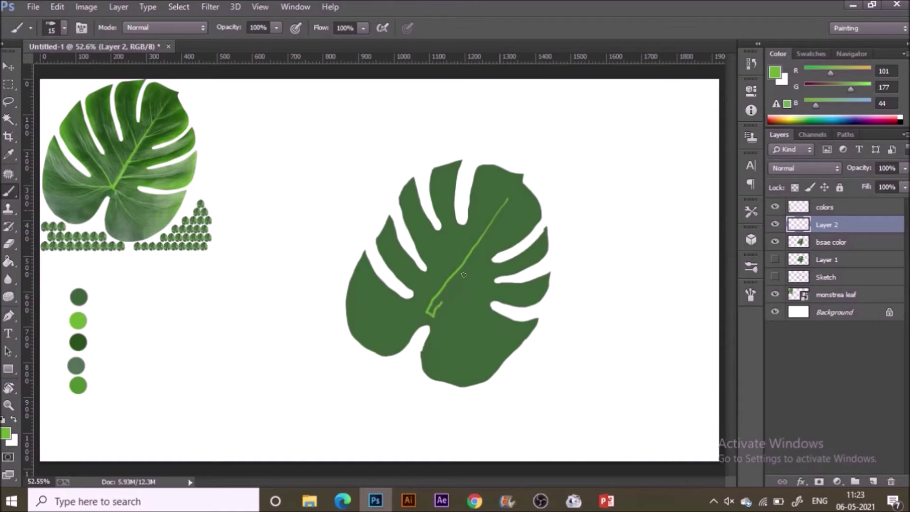
{"action": "left_click_drag", "start_coordinate": [477, 248], "coordinate": [481, 241]}
{"action": "mouse_move", "coordinate": [436, 307]}
{"action": "left_mouse_down"}
{"action": "mouse_move", "coordinate": [441, 298]}
{"action": "mouse_move", "coordinate": [434, 306]}
{"action": "left_mouse_up"}
{"action": "key", "text": "g"}
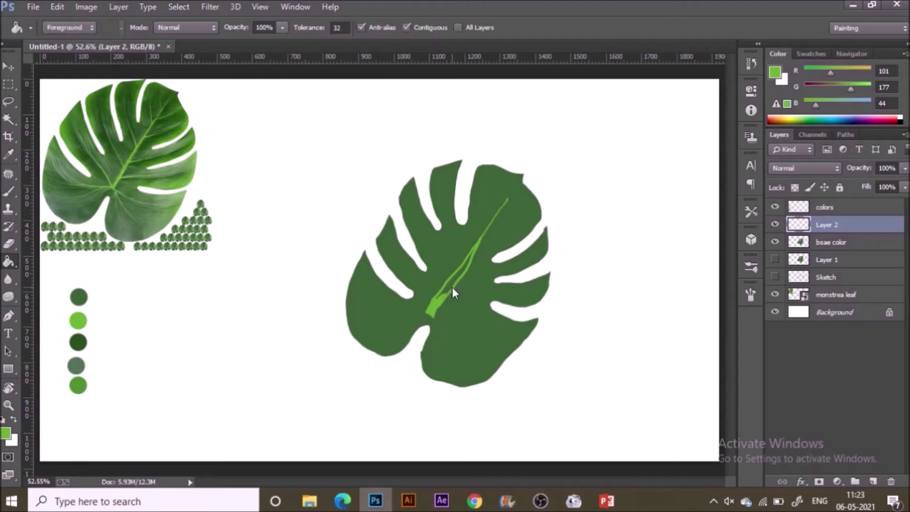
{"action": "left_click", "coordinate": [451, 288]}
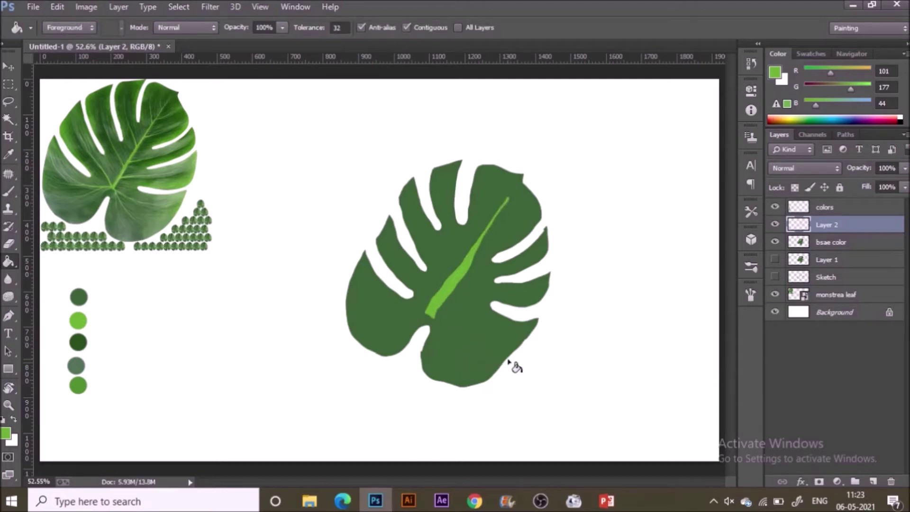
Paint thin bright green veins branching from the midrib's base into the two lower-left lobes with an 8 px brush
{"action": "key", "text": "b"}
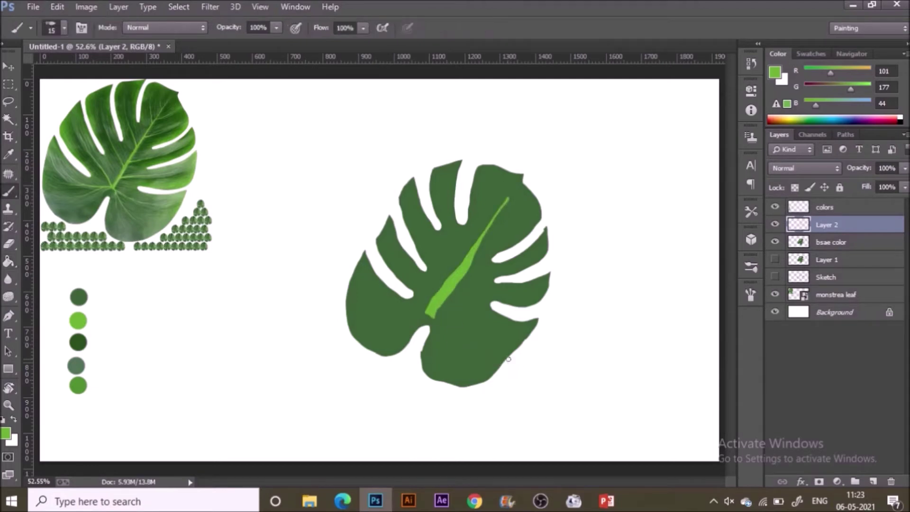
{"action": "key", "text": "bracketleft"}
{"action": "key", "text": "bracketleft"}
{"action": "mouse_move", "coordinate": [414, 311]}
{"action": "left_mouse_down"}
{"action": "mouse_move", "coordinate": [425, 308]}
{"action": "mouse_move", "coordinate": [362, 314]}
{"action": "left_mouse_up"}
{"action": "mouse_move", "coordinate": [375, 335]}
{"action": "left_mouse_down"}
{"action": "mouse_move", "coordinate": [399, 320]}
{"action": "mouse_move", "coordinate": [389, 330]}
{"action": "left_mouse_up"}
{"action": "key", "text": "ctrl+z"}
{"action": "left_click_drag", "start_coordinate": [430, 307], "coordinate": [392, 256]}
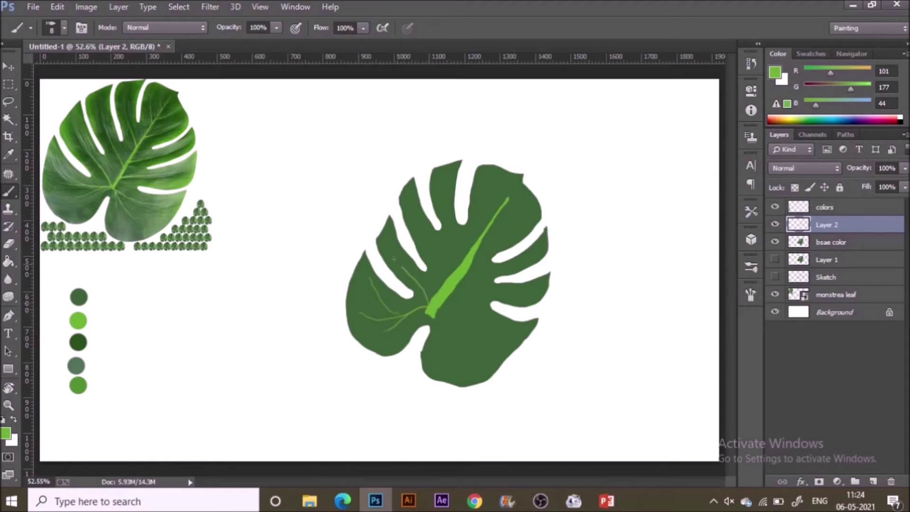
{"action": "left_click_drag", "start_coordinate": [425, 288], "coordinate": [410, 266]}
Paint branching veins into the large lower-right lobe and a long vein toward the narrow right lobe above it
{"action": "left_click_drag", "start_coordinate": [437, 313], "coordinate": [460, 350]}
{"action": "left_click_drag", "start_coordinate": [453, 346], "coordinate": [453, 361]}
{"action": "left_click_drag", "start_coordinate": [455, 325], "coordinate": [480, 338]}
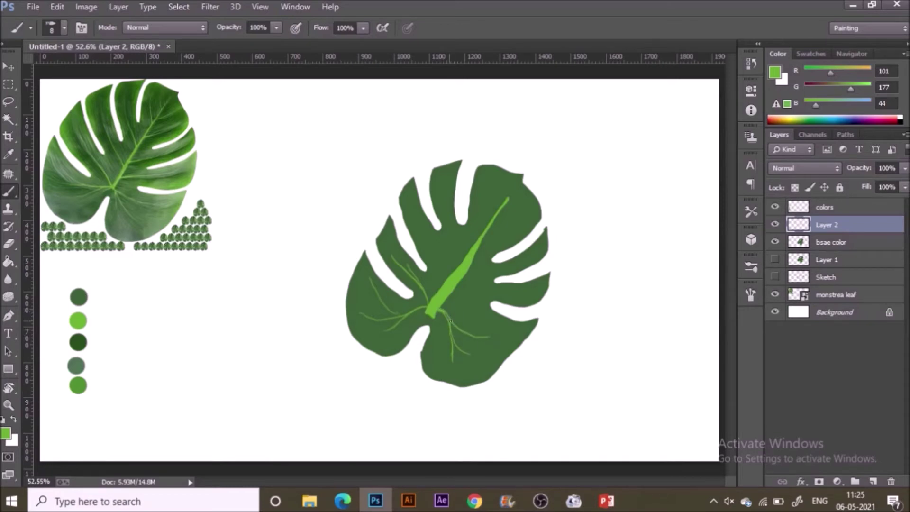
{"action": "left_click_drag", "start_coordinate": [446, 296], "coordinate": [514, 293]}
{"action": "left_click_drag", "start_coordinate": [449, 299], "coordinate": [470, 295]}
Paint the remaining veins from the midrib into the upper-left lobes, the upper-right lobe and the area near the tip
{"action": "left_click_drag", "start_coordinate": [443, 286], "coordinate": [416, 225]}
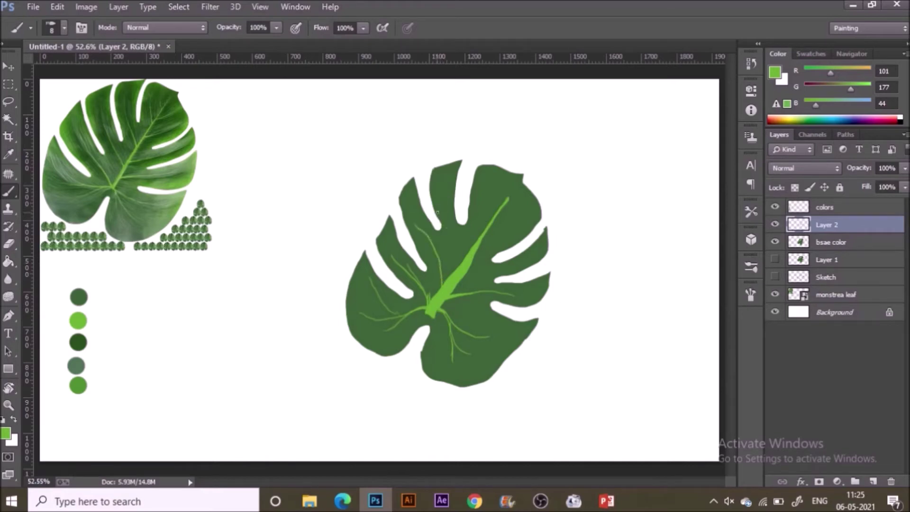
{"action": "left_click_drag", "start_coordinate": [445, 286], "coordinate": [443, 266]}
{"action": "left_click_drag", "start_coordinate": [442, 280], "coordinate": [441, 267]}
{"action": "mouse_move", "coordinate": [464, 273]}
{"action": "left_mouse_down"}
{"action": "mouse_move", "coordinate": [508, 268]}
{"action": "mouse_move", "coordinate": [484, 273]}
{"action": "mouse_move", "coordinate": [496, 271]}
{"action": "left_mouse_up"}
{"action": "left_click_drag", "start_coordinate": [464, 260], "coordinate": [437, 187]}
{"action": "left_click_drag", "start_coordinate": [463, 258], "coordinate": [451, 231]}
{"action": "left_click_drag", "start_coordinate": [462, 266], "coordinate": [454, 240]}
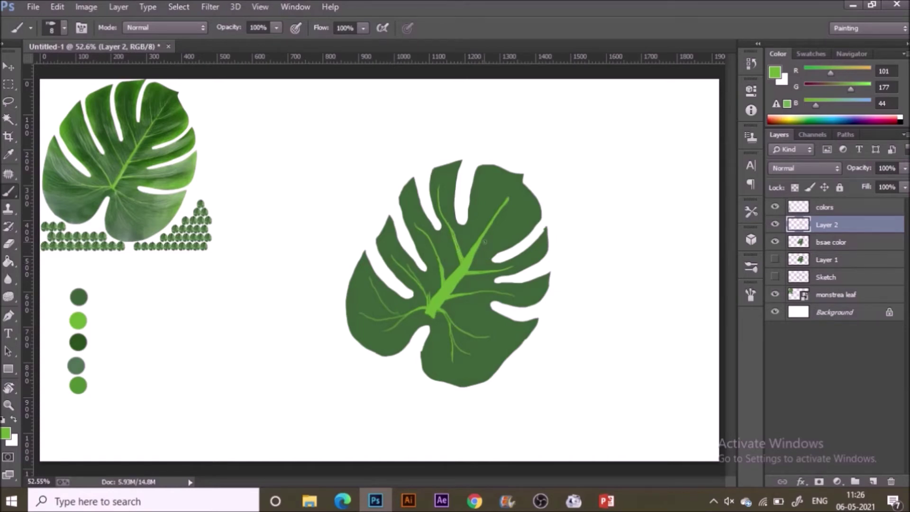
{"action": "mouse_move", "coordinate": [475, 251]}
{"action": "left_mouse_down"}
{"action": "mouse_move", "coordinate": [522, 224]}
{"action": "mouse_move", "coordinate": [496, 241]}
{"action": "left_mouse_up"}
{"action": "left_click_drag", "start_coordinate": [489, 214], "coordinate": [486, 224]}
{"action": "mouse_move", "coordinate": [501, 220]}
{"action": "left_mouse_down"}
{"action": "mouse_move", "coordinate": [480, 238]}
{"action": "mouse_move", "coordinate": [486, 206]}
{"action": "left_mouse_up"}
Rename the vein layer as "viens"
{"action": "double_click", "coordinate": [836, 226]}
{"action": "type", "text": "viens"}
{"action": "key", "text": "Return"}
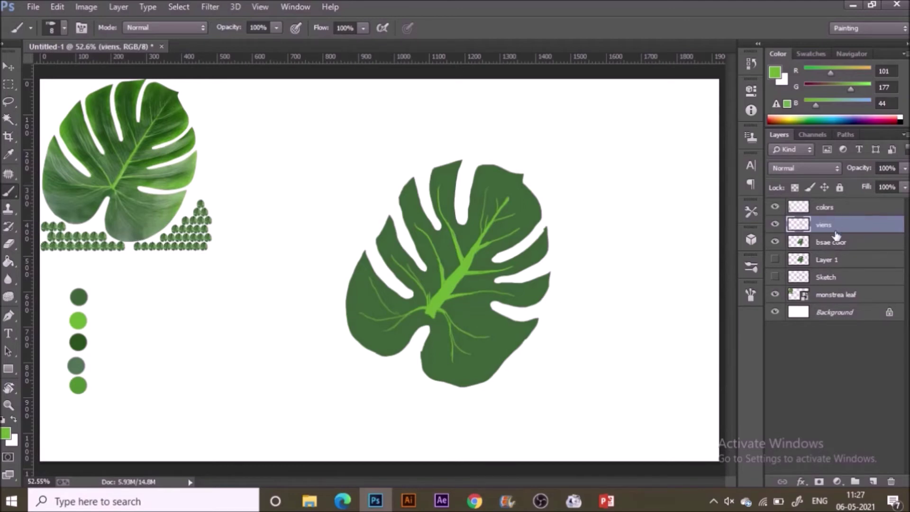
Add a new layer above the viens layer and set the brush blending mode to Multiply
{"action": "left_click", "coordinate": [874, 483]}
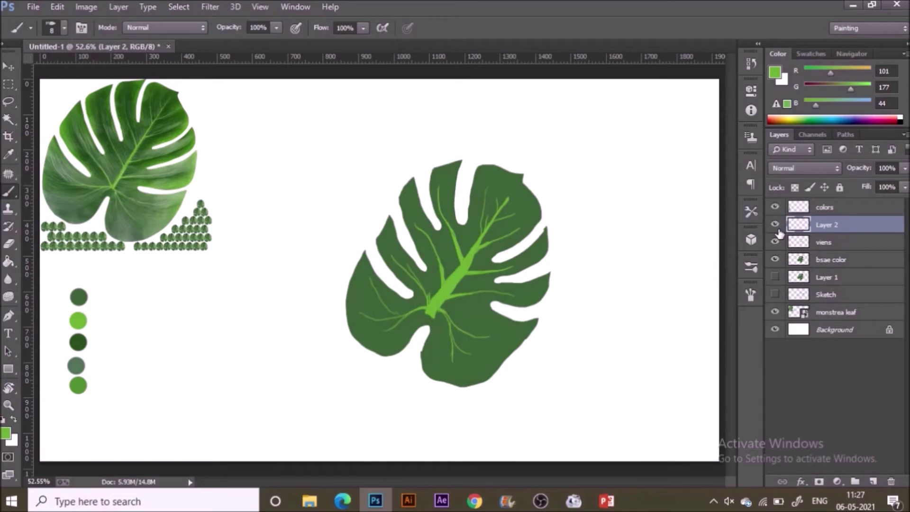
{"action": "left_click", "coordinate": [822, 260]}
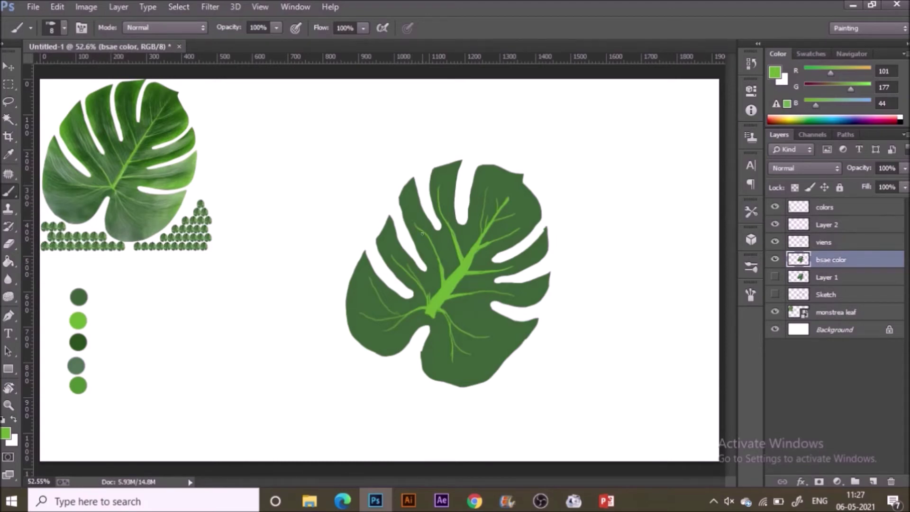
{"action": "left_click", "coordinate": [196, 29]}
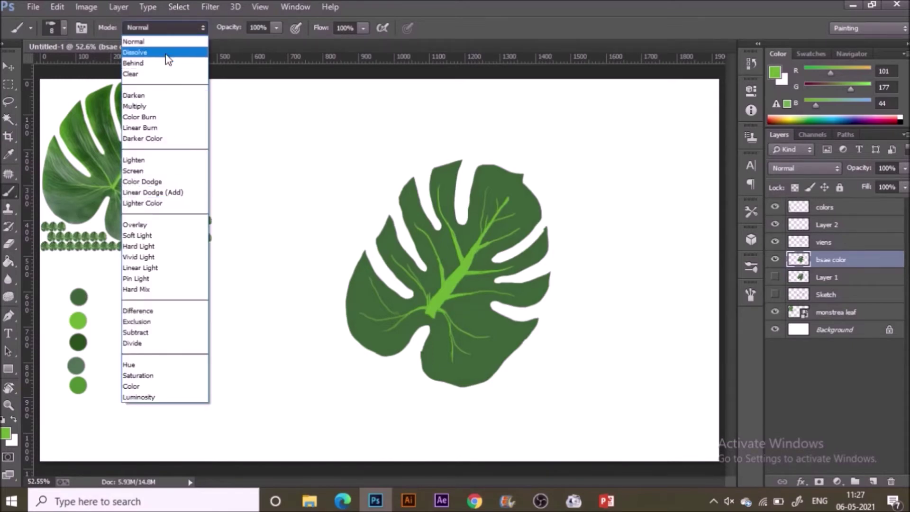
{"action": "left_click", "coordinate": [167, 110]}
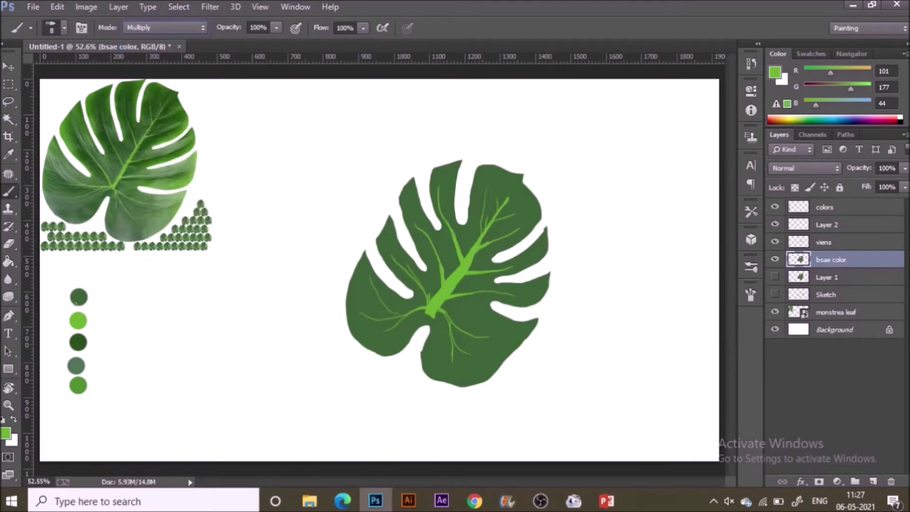
Sample the deep green swatch, RGB 40, 80, 28, and set the brush opacity to 25%
{"action": "left_click", "coordinate": [6, 69]}
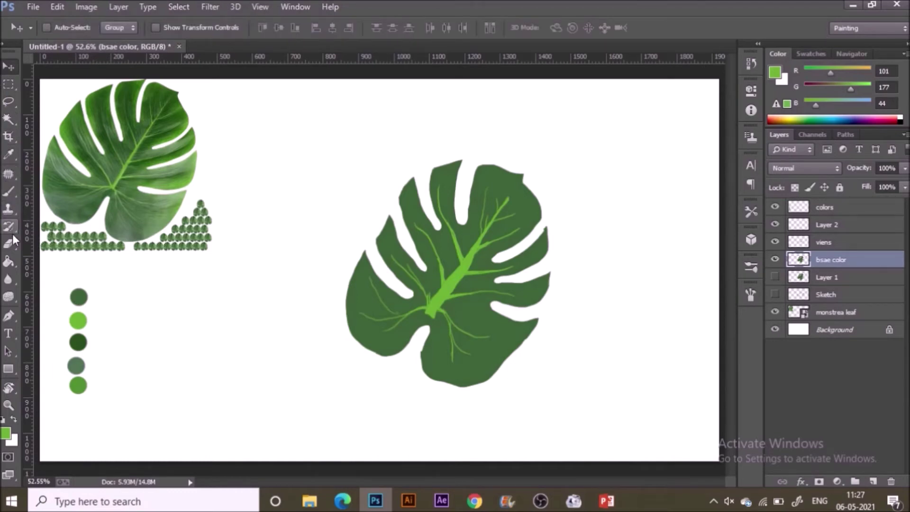
{"action": "key", "text": "i"}
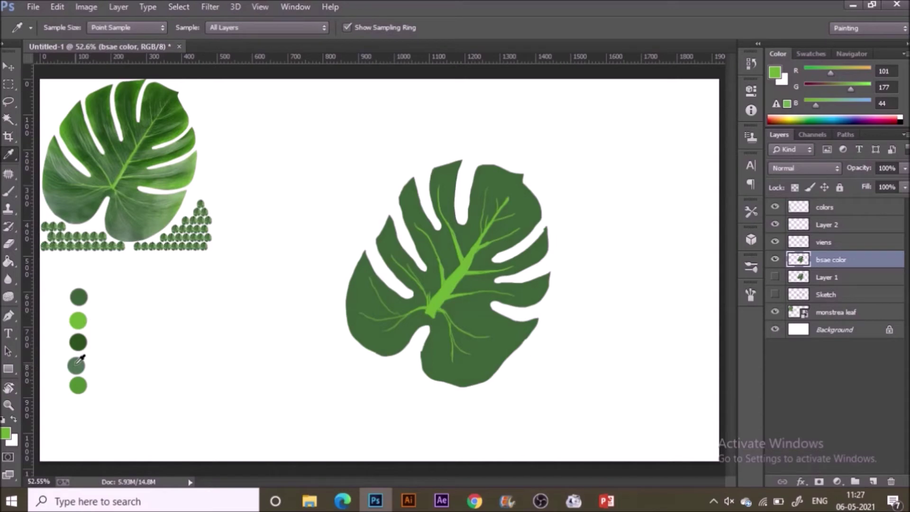
{"action": "left_click", "coordinate": [78, 344]}
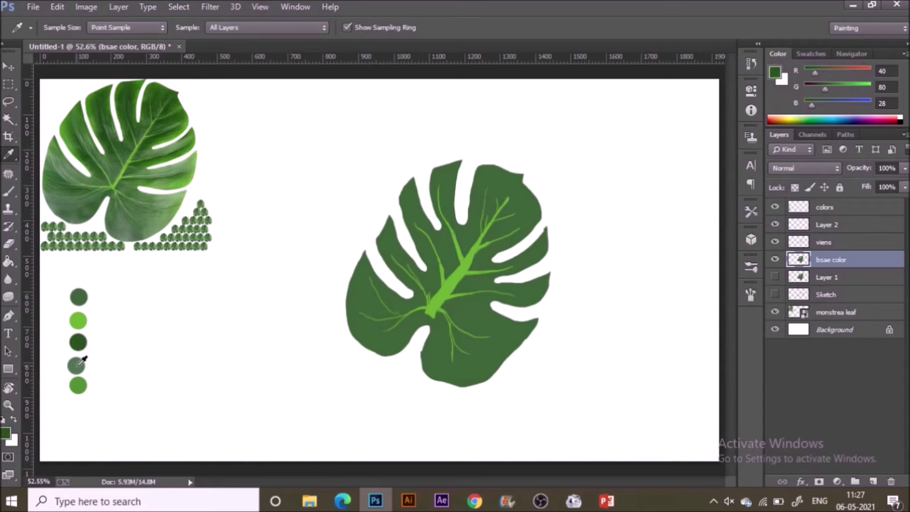
{"action": "key", "text": "b"}
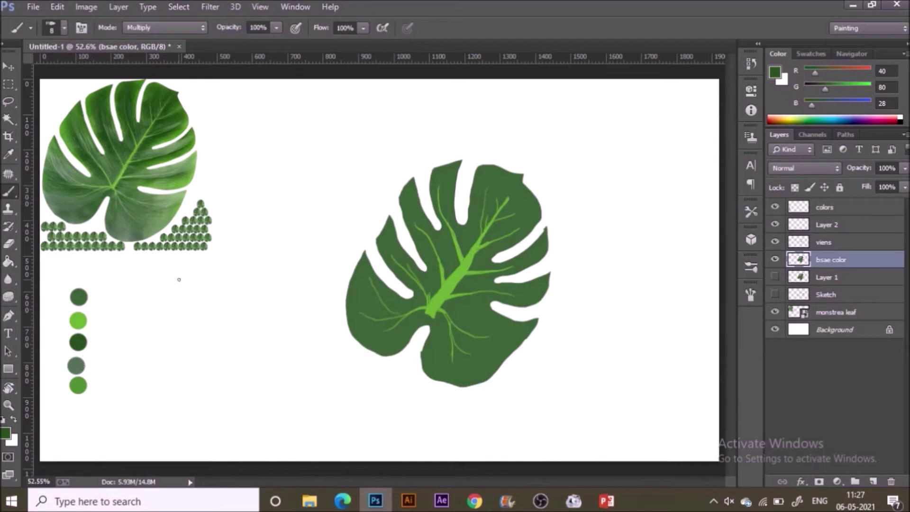
{"action": "left_click_drag", "start_coordinate": [277, 28], "coordinate": [226, 52]}
Move the empty Layer 2 below the viens layer, directly above the bsae color layer
{"action": "left_click", "coordinate": [848, 227]}
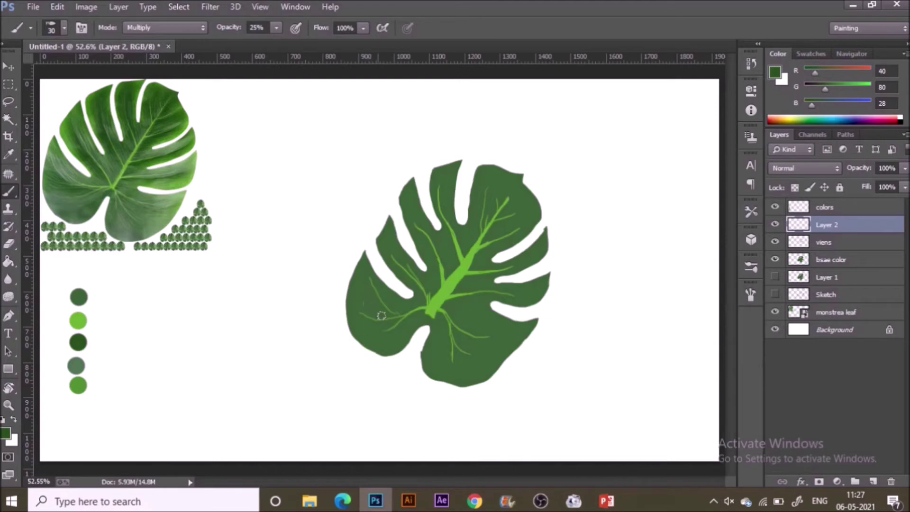
{"action": "left_click_drag", "start_coordinate": [425, 322], "coordinate": [429, 312]}
{"action": "left_click_drag", "start_coordinate": [844, 231], "coordinate": [843, 242]}
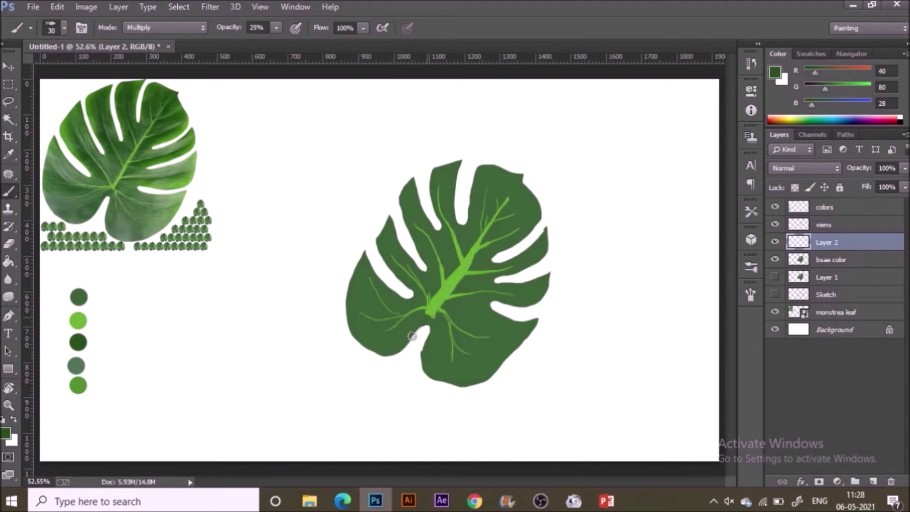
Shade the lower-left lobe beside the base notch and along its veins in deep green with a 45 px brush
{"action": "mouse_move", "coordinate": [427, 319]}
{"action": "left_mouse_down"}
{"action": "mouse_move", "coordinate": [428, 343]}
{"action": "mouse_move", "coordinate": [426, 319]}
{"action": "mouse_move", "coordinate": [412, 336]}
{"action": "mouse_move", "coordinate": [427, 317]}
{"action": "mouse_move", "coordinate": [407, 349]}
{"action": "mouse_move", "coordinate": [427, 316]}
{"action": "mouse_move", "coordinate": [403, 353]}
{"action": "mouse_move", "coordinate": [360, 356]}
{"action": "mouse_move", "coordinate": [403, 333]}
{"action": "left_mouse_up"}
{"action": "key", "text": "bracketright"}
{"action": "key", "text": "bracketright"}
{"action": "key", "text": "bracketright"}
{"action": "mouse_move", "coordinate": [424, 318]}
{"action": "left_mouse_down"}
{"action": "mouse_move", "coordinate": [374, 355]}
{"action": "mouse_move", "coordinate": [413, 337]}
{"action": "mouse_move", "coordinate": [397, 349]}
{"action": "mouse_move", "coordinate": [404, 337]}
{"action": "mouse_move", "coordinate": [376, 349]}
{"action": "mouse_move", "coordinate": [373, 333]}
{"action": "left_mouse_up"}
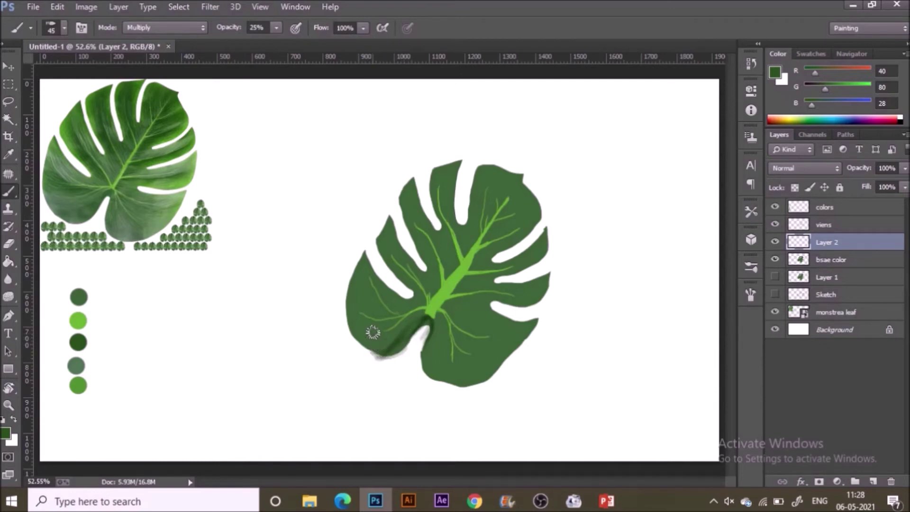
{"action": "mouse_move", "coordinate": [357, 293]}
{"action": "left_mouse_down"}
{"action": "mouse_move", "coordinate": [369, 316]}
{"action": "mouse_move", "coordinate": [358, 273]}
{"action": "mouse_move", "coordinate": [374, 308]}
{"action": "mouse_move", "coordinate": [358, 296]}
{"action": "mouse_move", "coordinate": [404, 316]}
{"action": "mouse_move", "coordinate": [370, 302]}
{"action": "mouse_move", "coordinate": [402, 319]}
{"action": "mouse_move", "coordinate": [372, 313]}
{"action": "mouse_move", "coordinate": [401, 317]}
{"action": "mouse_move", "coordinate": [362, 273]}
{"action": "mouse_move", "coordinate": [398, 322]}
{"action": "mouse_move", "coordinate": [370, 284]}
{"action": "mouse_move", "coordinate": [385, 325]}
{"action": "mouse_move", "coordinate": [350, 301]}
{"action": "mouse_move", "coordinate": [396, 319]}
{"action": "mouse_move", "coordinate": [338, 316]}
{"action": "mouse_move", "coordinate": [351, 329]}
{"action": "mouse_move", "coordinate": [394, 320]}
{"action": "mouse_move", "coordinate": [334, 329]}
{"action": "mouse_move", "coordinate": [389, 314]}
{"action": "left_mouse_up"}
{"action": "key", "text": "ctrl+alt+z"}
{"action": "key", "text": "ctrl+alt+z"}
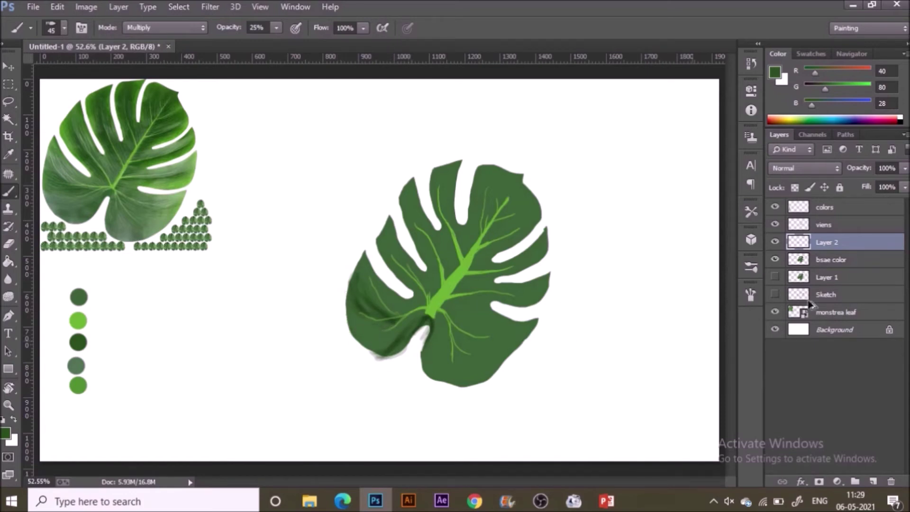
Undo the deep green shading strokes on the lower-left lobe
{"action": "key", "text": "ctrl+alt+z"}
{"action": "key", "text": "ctrl+alt+z"}
{"action": "key", "text": "ctrl+alt+z"}
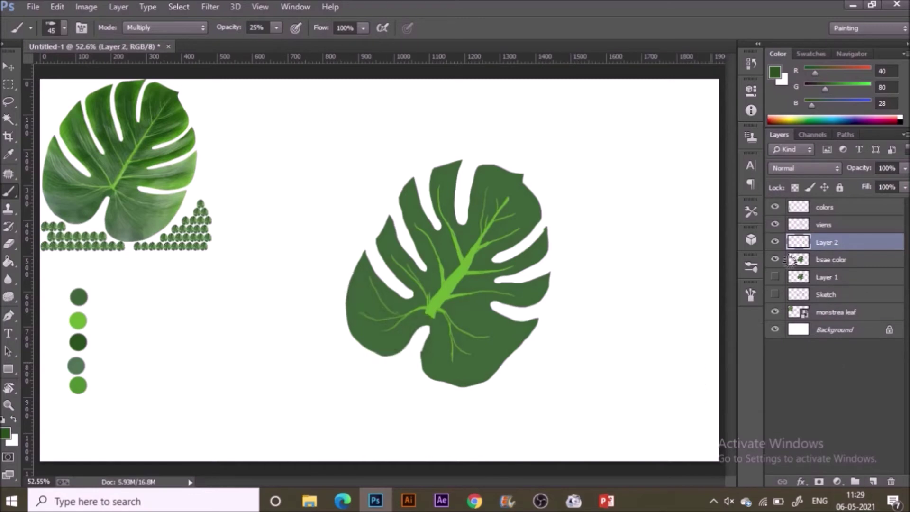
Switch to a soft round 45 px brush and shade the lower-left lobe in deep green along its lower edge and veins
{"action": "left_click", "coordinate": [754, 269]}
{"action": "left_click", "coordinate": [659, 371]}
{"action": "left_click", "coordinate": [712, 257]}
{"action": "mouse_move", "coordinate": [424, 322]}
{"action": "left_mouse_down"}
{"action": "mouse_move", "coordinate": [410, 341]}
{"action": "mouse_move", "coordinate": [430, 314]}
{"action": "mouse_move", "coordinate": [409, 339]}
{"action": "mouse_move", "coordinate": [425, 314]}
{"action": "mouse_move", "coordinate": [421, 357]}
{"action": "mouse_move", "coordinate": [431, 343]}
{"action": "mouse_move", "coordinate": [426, 317]}
{"action": "mouse_move", "coordinate": [382, 348]}
{"action": "mouse_move", "coordinate": [360, 344]}
{"action": "mouse_move", "coordinate": [397, 345]}
{"action": "mouse_move", "coordinate": [357, 344]}
{"action": "mouse_move", "coordinate": [377, 357]}
{"action": "left_mouse_up"}
{"action": "mouse_move", "coordinate": [361, 297]}
{"action": "left_mouse_down"}
{"action": "mouse_move", "coordinate": [368, 272]}
{"action": "mouse_move", "coordinate": [351, 288]}
{"action": "mouse_move", "coordinate": [376, 311]}
{"action": "left_mouse_up"}
{"action": "mouse_move", "coordinate": [367, 274]}
{"action": "left_mouse_down"}
{"action": "mouse_move", "coordinate": [391, 310]}
{"action": "mouse_move", "coordinate": [383, 317]}
{"action": "mouse_move", "coordinate": [402, 321]}
{"action": "left_mouse_up"}
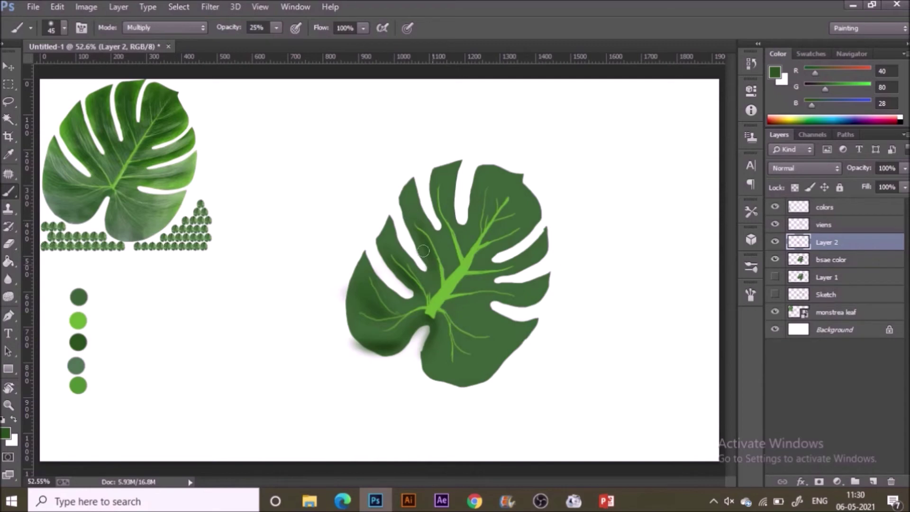
Shade the upper lobes around their slits and the lower-right lobe's outer edge in soft deep green
{"action": "mouse_move", "coordinate": [422, 204]}
{"action": "left_mouse_down"}
{"action": "mouse_move", "coordinate": [420, 178]}
{"action": "mouse_move", "coordinate": [432, 224]}
{"action": "mouse_move", "coordinate": [416, 211]}
{"action": "mouse_move", "coordinate": [408, 171]}
{"action": "mouse_move", "coordinate": [437, 243]}
{"action": "mouse_move", "coordinate": [438, 234]}
{"action": "mouse_move", "coordinate": [446, 279]}
{"action": "mouse_move", "coordinate": [449, 241]}
{"action": "mouse_move", "coordinate": [456, 251]}
{"action": "mouse_move", "coordinate": [466, 231]}
{"action": "mouse_move", "coordinate": [450, 218]}
{"action": "left_mouse_up"}
{"action": "mouse_move", "coordinate": [448, 165]}
{"action": "left_mouse_down"}
{"action": "mouse_move", "coordinate": [451, 198]}
{"action": "mouse_move", "coordinate": [438, 175]}
{"action": "mouse_move", "coordinate": [449, 245]}
{"action": "mouse_move", "coordinate": [438, 170]}
{"action": "mouse_move", "coordinate": [437, 183]}
{"action": "mouse_move", "coordinate": [444, 166]}
{"action": "mouse_move", "coordinate": [458, 233]}
{"action": "left_mouse_up"}
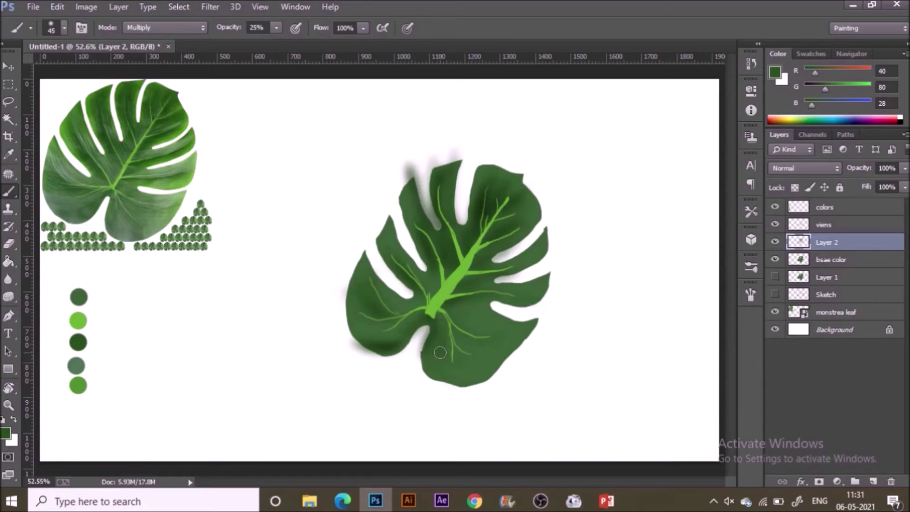
{"action": "mouse_move", "coordinate": [535, 332]}
{"action": "left_mouse_down"}
{"action": "mouse_move", "coordinate": [478, 358]}
{"action": "mouse_move", "coordinate": [512, 366]}
{"action": "mouse_move", "coordinate": [493, 374]}
{"action": "mouse_move", "coordinate": [502, 360]}
{"action": "left_mouse_up"}
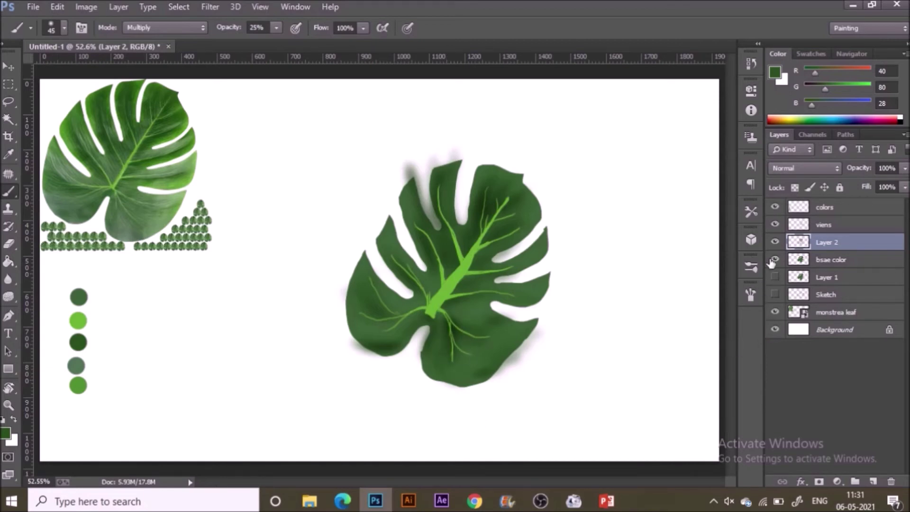
Sample the bright green swatch, RGB 101, 177, 44, and set the brush blending mode to Color Dodge
{"action": "key", "text": "i"}
{"action": "left_click", "coordinate": [79, 320]}
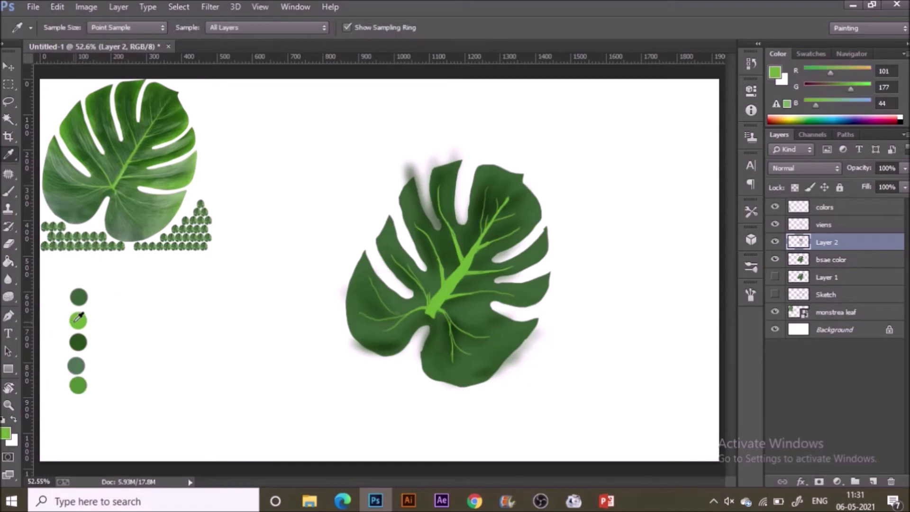
{"action": "key", "text": "b"}
{"action": "left_click", "coordinate": [142, 28]}
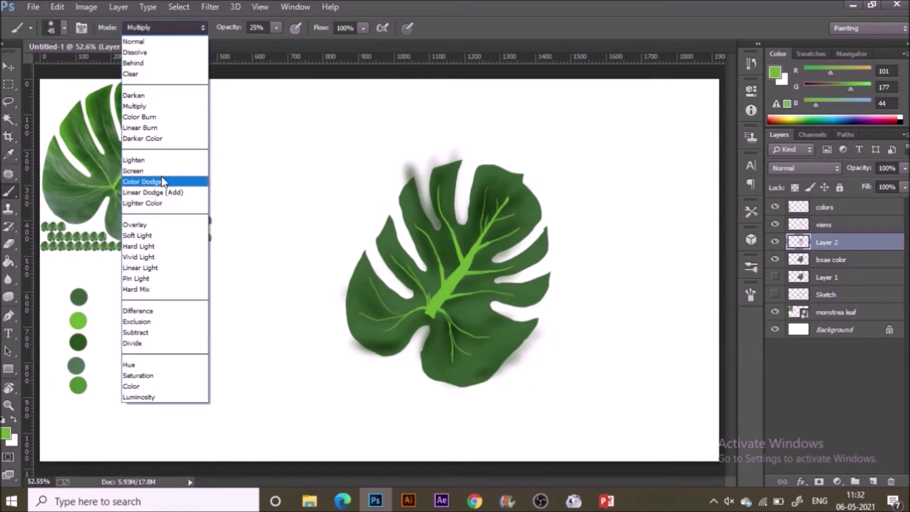
{"action": "left_click", "coordinate": [163, 181]}
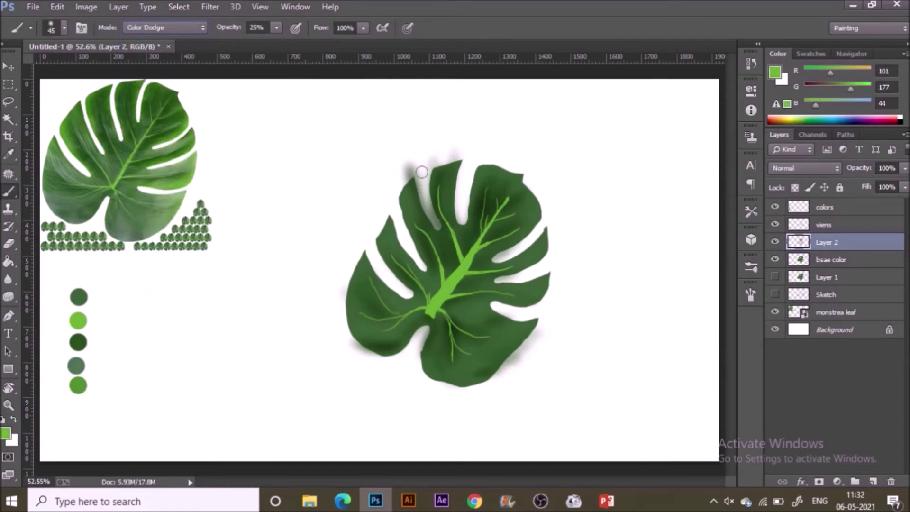
Add a new layer above Layer 2 and brush bright green highlights along the edges of the left, upper and lower-right lobes
{"action": "left_click", "coordinate": [873, 483]}
{"action": "key", "text": "ctrl+z"}
{"action": "mouse_move", "coordinate": [331, 188]}
{"action": "left_mouse_down"}
{"action": "mouse_move", "coordinate": [298, 270]}
{"action": "mouse_move", "coordinate": [302, 344]}
{"action": "mouse_move", "coordinate": [254, 360]}
{"action": "mouse_move", "coordinate": [273, 324]}
{"action": "left_mouse_up"}
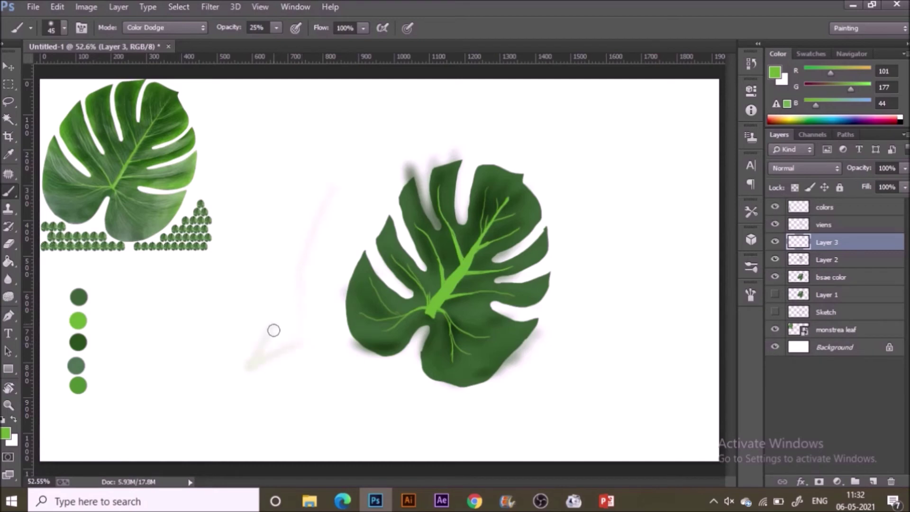
{"action": "mouse_move", "coordinate": [360, 258]}
{"action": "left_mouse_down"}
{"action": "mouse_move", "coordinate": [355, 293]}
{"action": "mouse_move", "coordinate": [365, 262]}
{"action": "left_mouse_up"}
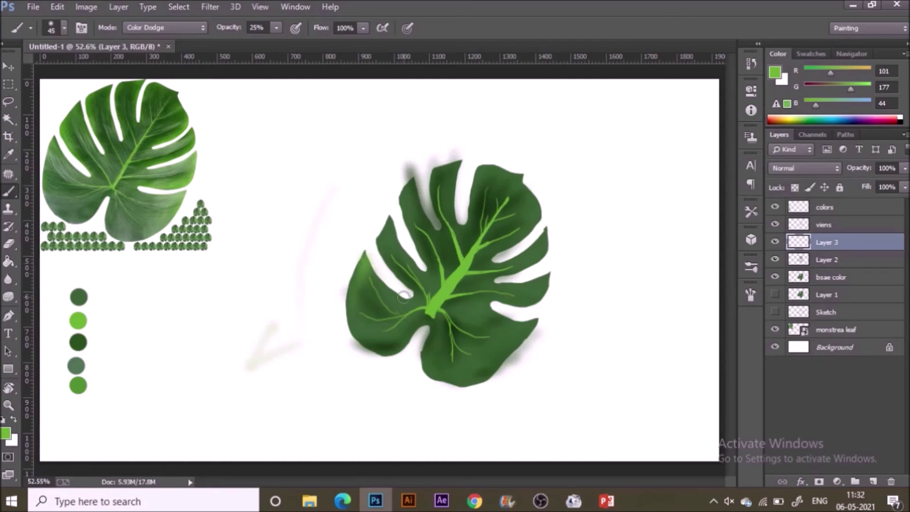
{"action": "mouse_move", "coordinate": [529, 331]}
{"action": "left_mouse_down"}
{"action": "mouse_move", "coordinate": [541, 320]}
{"action": "mouse_move", "coordinate": [503, 361]}
{"action": "mouse_move", "coordinate": [529, 325]}
{"action": "mouse_move", "coordinate": [510, 323]}
{"action": "mouse_move", "coordinate": [534, 320]}
{"action": "mouse_move", "coordinate": [493, 326]}
{"action": "left_mouse_up"}
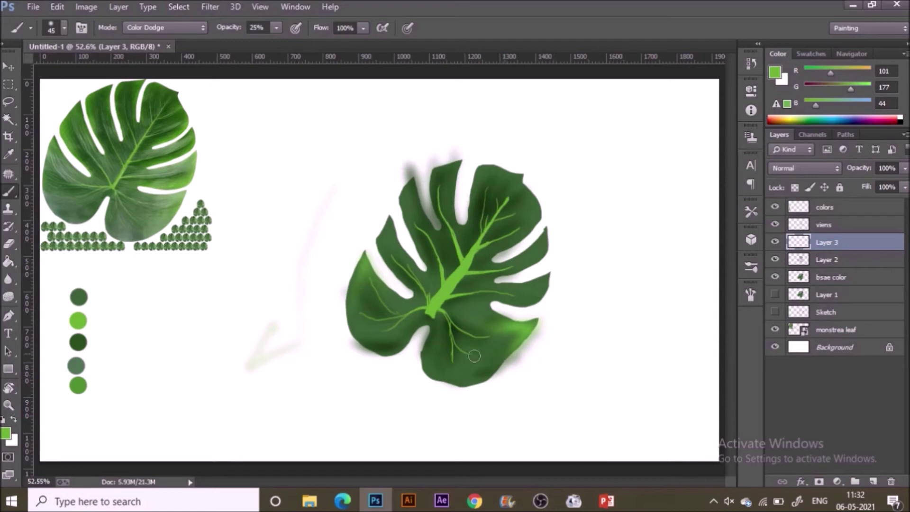
{"action": "mouse_move", "coordinate": [507, 293]}
{"action": "left_mouse_down"}
{"action": "mouse_move", "coordinate": [542, 306]}
{"action": "mouse_move", "coordinate": [502, 295]}
{"action": "mouse_move", "coordinate": [522, 303]}
{"action": "mouse_move", "coordinate": [552, 291]}
{"action": "mouse_move", "coordinate": [491, 291]}
{"action": "mouse_move", "coordinate": [502, 287]}
{"action": "mouse_move", "coordinate": [495, 272]}
{"action": "mouse_move", "coordinate": [530, 241]}
{"action": "mouse_move", "coordinate": [518, 233]}
{"action": "mouse_move", "coordinate": [523, 222]}
{"action": "mouse_move", "coordinate": [506, 229]}
{"action": "mouse_move", "coordinate": [528, 176]}
{"action": "mouse_move", "coordinate": [505, 200]}
{"action": "mouse_move", "coordinate": [534, 167]}
{"action": "mouse_move", "coordinate": [506, 195]}
{"action": "mouse_move", "coordinate": [528, 216]}
{"action": "mouse_move", "coordinate": [513, 217]}
{"action": "mouse_move", "coordinate": [514, 198]}
{"action": "mouse_move", "coordinate": [486, 181]}
{"action": "mouse_move", "coordinate": [483, 163]}
{"action": "mouse_move", "coordinate": [471, 201]}
{"action": "left_mouse_up"}
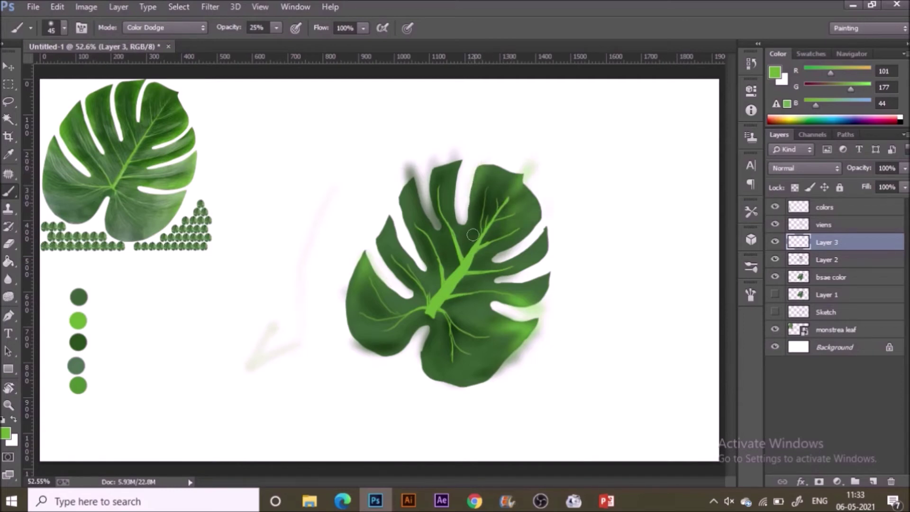
{"action": "left_click_drag", "start_coordinate": [404, 182], "coordinate": [408, 228]}
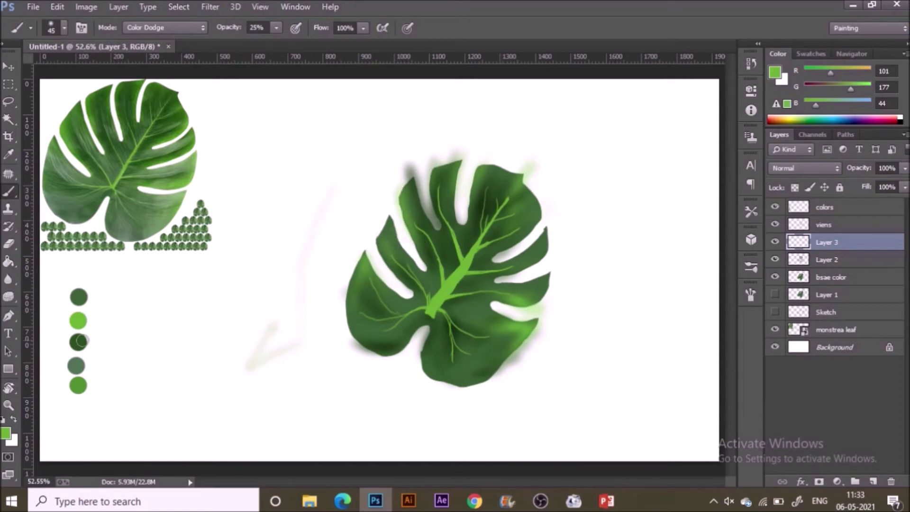
Sample the grey-green swatch, RGB 77, 114, 81, and add a new layer above Layer 3
{"action": "key", "text": "i"}
{"action": "left_click", "coordinate": [78, 363]}
{"action": "key", "text": "b"}
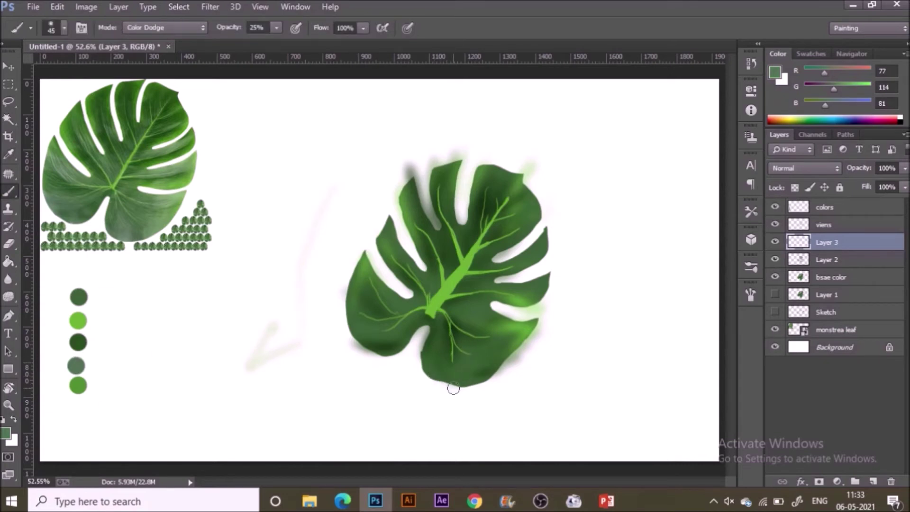
{"action": "left_click", "coordinate": [873, 481]}
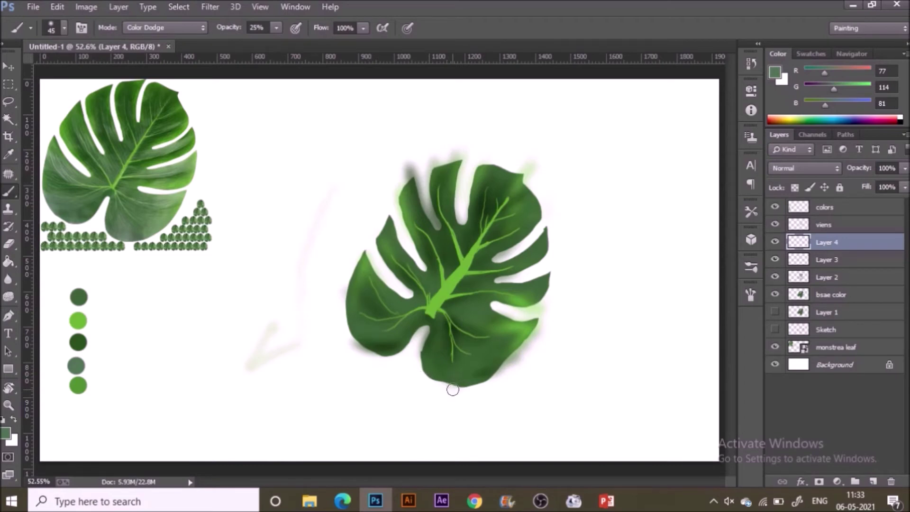
Brush soft grey-green highlights over the bottom lobe and between the veins of the left, upper and right lobes
{"action": "mouse_move", "coordinate": [434, 360]}
{"action": "left_mouse_down"}
{"action": "mouse_move", "coordinate": [450, 388]}
{"action": "mouse_move", "coordinate": [436, 386]}
{"action": "left_mouse_up"}
{"action": "mouse_move", "coordinate": [441, 358]}
{"action": "left_mouse_down"}
{"action": "mouse_move", "coordinate": [450, 389]}
{"action": "mouse_move", "coordinate": [434, 370]}
{"action": "mouse_move", "coordinate": [433, 379]}
{"action": "mouse_move", "coordinate": [440, 368]}
{"action": "mouse_move", "coordinate": [445, 380]}
{"action": "mouse_move", "coordinate": [486, 371]}
{"action": "left_mouse_up"}
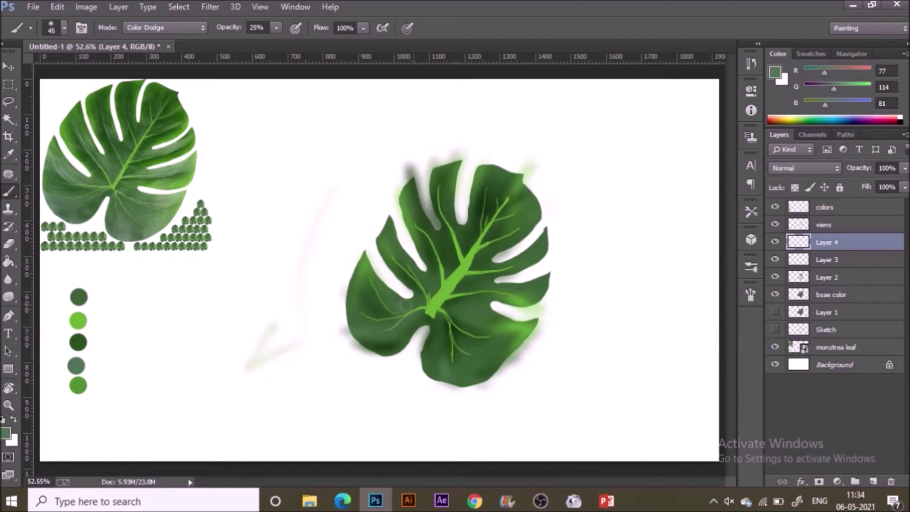
{"action": "mouse_move", "coordinate": [423, 264]}
{"action": "left_mouse_down"}
{"action": "mouse_move", "coordinate": [446, 231]}
{"action": "mouse_move", "coordinate": [434, 228]}
{"action": "mouse_move", "coordinate": [463, 218]}
{"action": "left_mouse_up"}
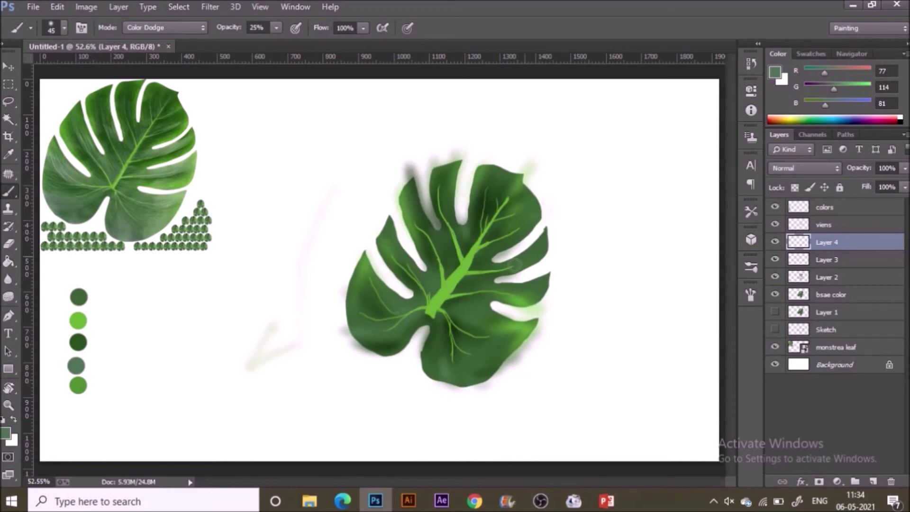
{"action": "mouse_move", "coordinate": [500, 293]}
{"action": "left_mouse_down"}
{"action": "mouse_move", "coordinate": [518, 277]}
{"action": "mouse_move", "coordinate": [498, 275]}
{"action": "left_mouse_up"}
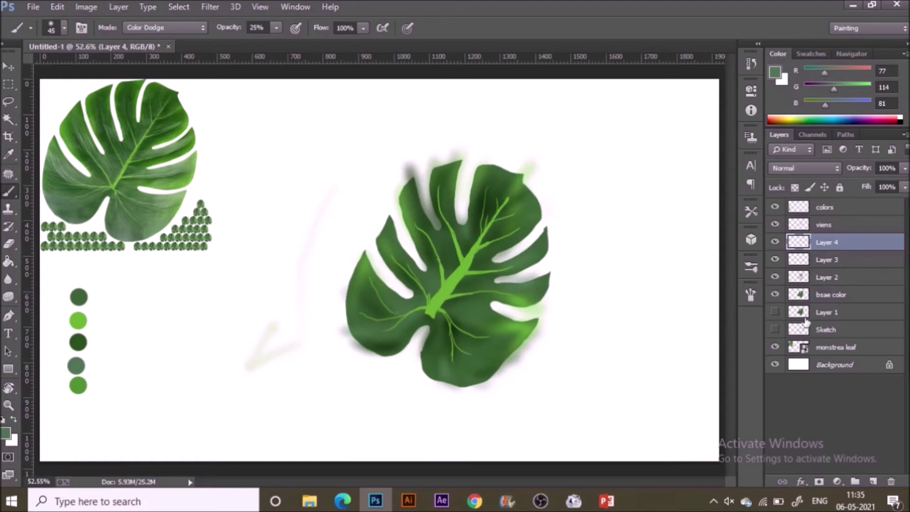
Clear the overspill outside the leaf on Layers 4, 3 and 2 using the inverted outline of the bsae color layer
{"action": "left_click_drag", "start_coordinate": [798, 309], "coordinate": [798, 301]}
{"action": "left_click", "coordinate": [798, 298], "text": "ctrl"}
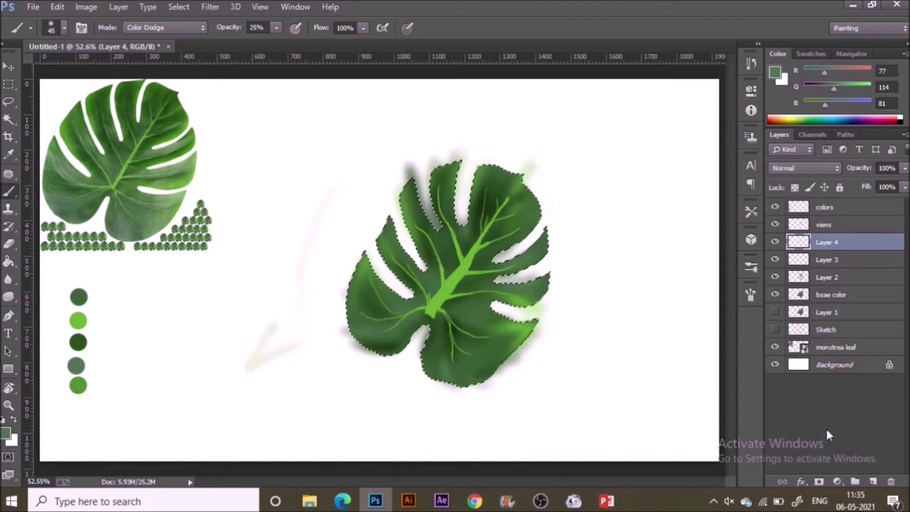
{"action": "key", "text": "ctrl+shift+i"}
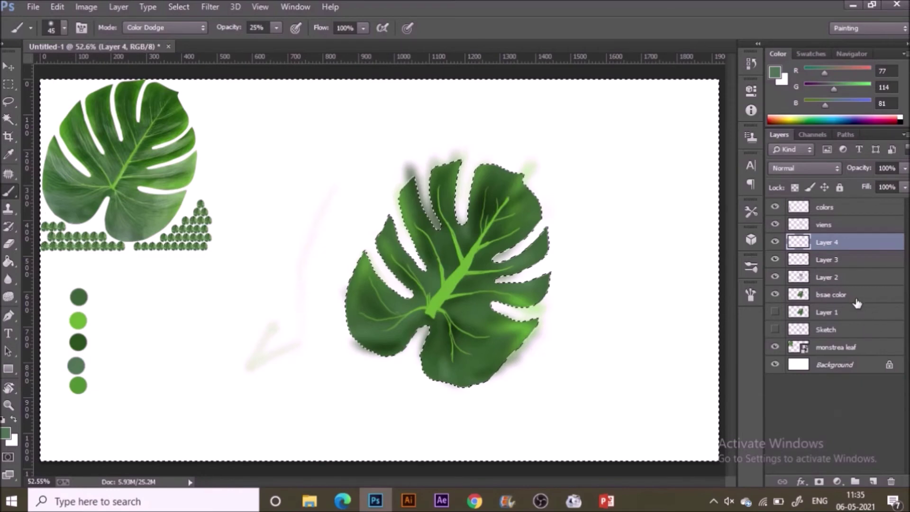
{"action": "left_click", "coordinate": [842, 261]}
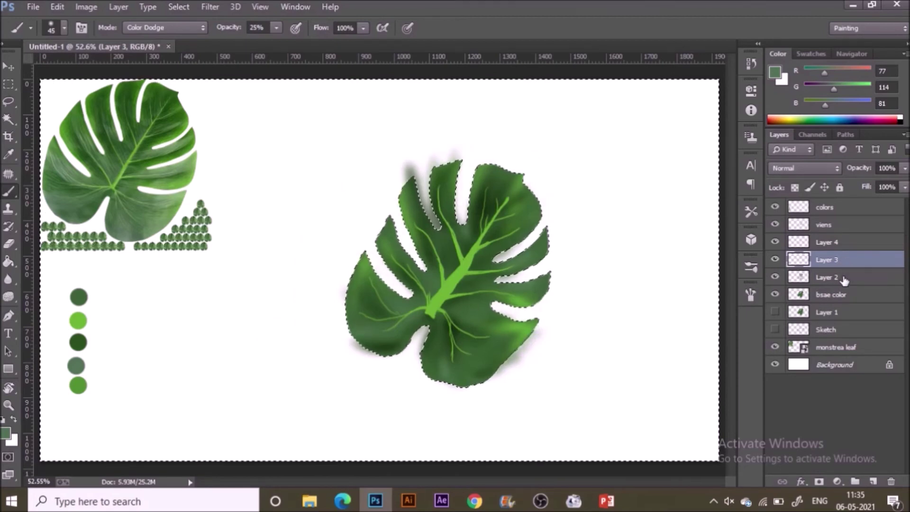
{"action": "left_click", "coordinate": [845, 280]}
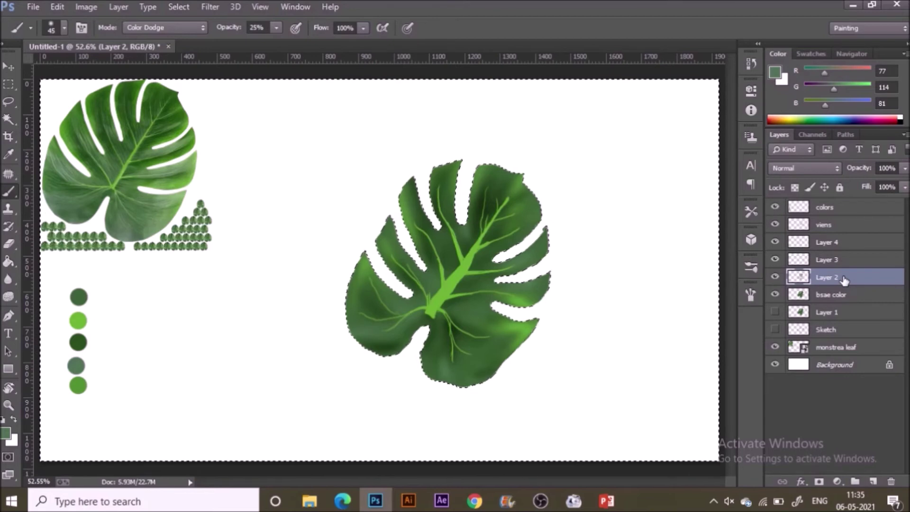
{"action": "key", "text": "ctrl+d"}
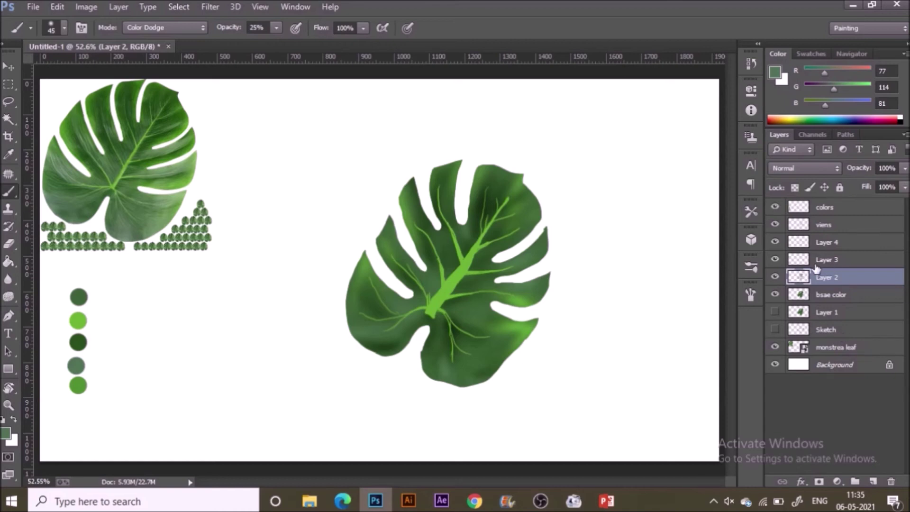
Add a new layer above the viens layer and choose a thin 6 px brush tip
{"action": "left_click", "coordinate": [827, 227]}
{"action": "left_click", "coordinate": [873, 481]}
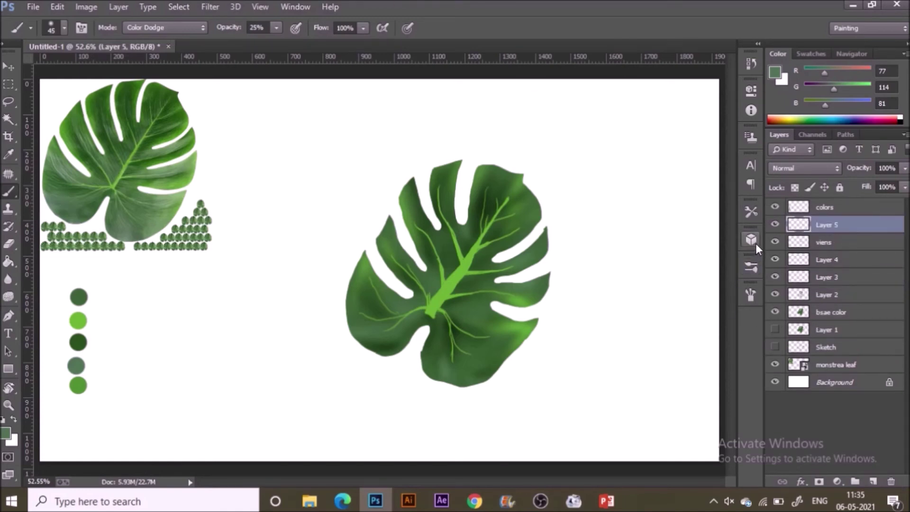
{"action": "left_click", "coordinate": [753, 266]}
{"action": "left_click", "coordinate": [670, 420]}
{"action": "left_click_drag", "start_coordinate": [612, 283], "coordinate": [606, 286]}
{"action": "left_click", "coordinate": [713, 266]}
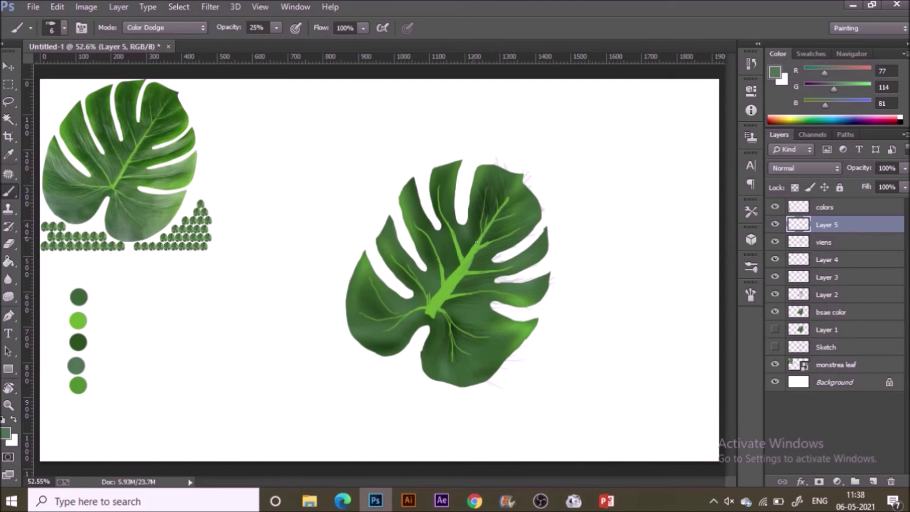
Paint fine grey-green texture lines fanning out from the veins across the upper and left lobes
{"action": "mouse_move", "coordinate": [469, 238]}
{"action": "left_mouse_down"}
{"action": "mouse_move", "coordinate": [464, 212]}
{"action": "mouse_move", "coordinate": [458, 222]}
{"action": "left_mouse_up"}
{"action": "key", "text": "ctrl+plus"}
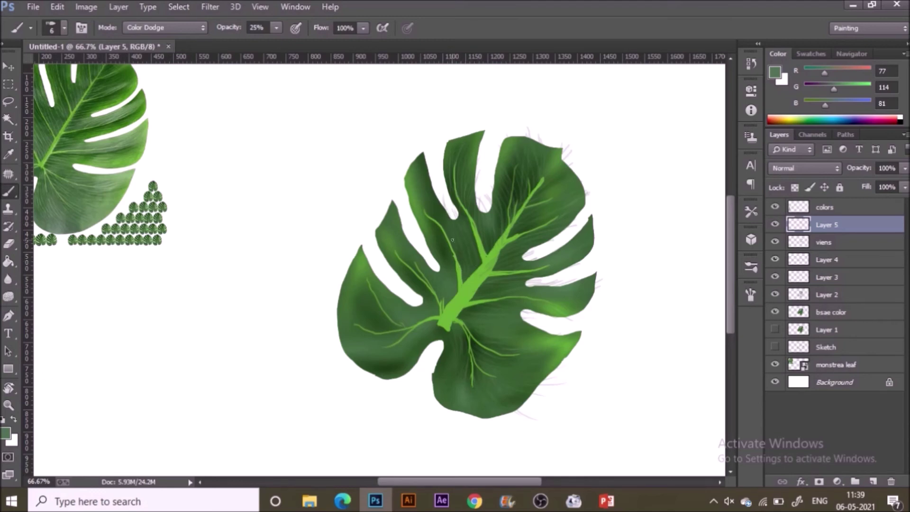
{"action": "left_click_drag", "start_coordinate": [425, 228], "coordinate": [408, 211]}
{"action": "left_click_drag", "start_coordinate": [440, 271], "coordinate": [427, 251]}
{"action": "left_click_drag", "start_coordinate": [431, 267], "coordinate": [414, 240]}
{"action": "left_click_drag", "start_coordinate": [417, 305], "coordinate": [380, 269]}
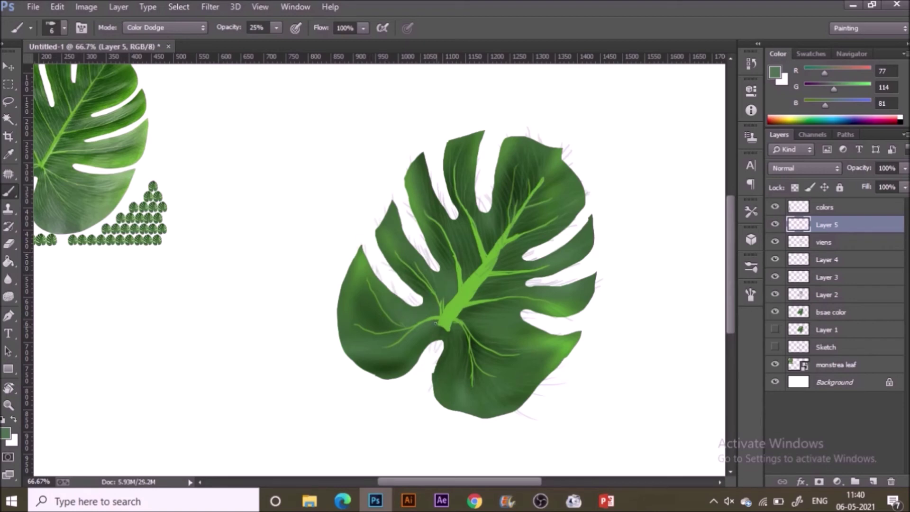
{"action": "left_click_drag", "start_coordinate": [427, 325], "coordinate": [409, 351]}
{"action": "left_click", "coordinate": [396, 350]}
Clear the texture strokes outside the leaf on Layer 5 using the outline of the bsae color layer, and deselect
{"action": "left_click", "coordinate": [800, 319], "text": "ctrl"}
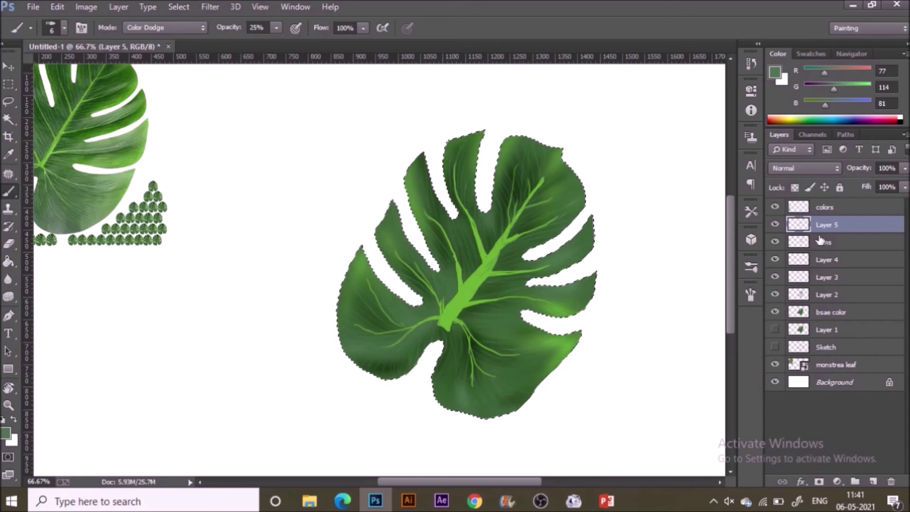
{"action": "key", "text": "ctrl+d"}
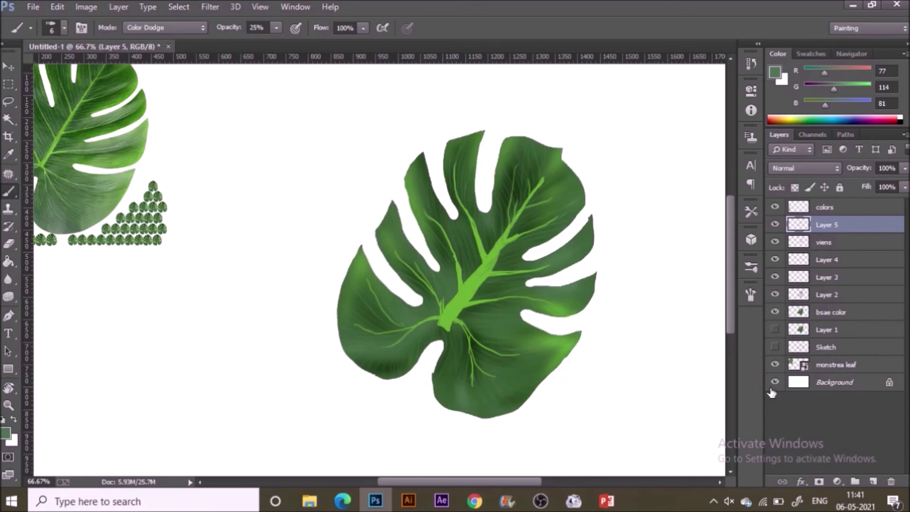
{"action": "key", "text": "ctrl+minus"}
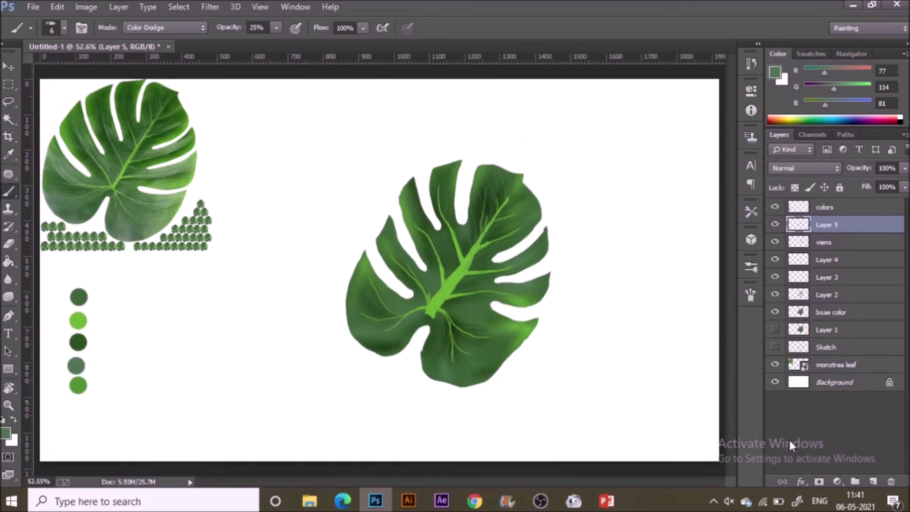
Add a new layer above Layer 5 and paint fine secondary veins across the lobes in bright green, RGB 101, 177, 44
{"action": "left_click", "coordinate": [873, 482]}
{"action": "key", "text": "i"}
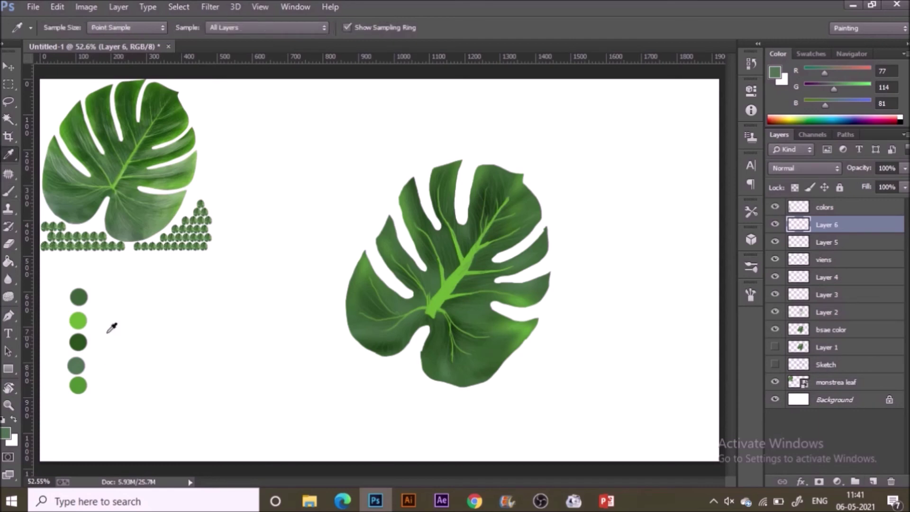
{"action": "left_click", "coordinate": [75, 316]}
{"action": "key", "text": "b"}
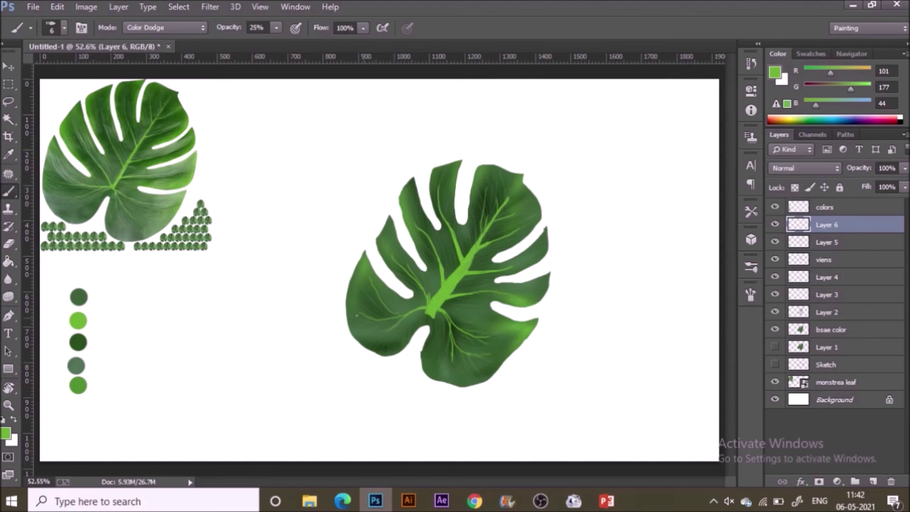
{"action": "left_click_drag", "start_coordinate": [363, 315], "coordinate": [356, 312]}
{"action": "left_click_drag", "start_coordinate": [490, 243], "coordinate": [521, 227]}
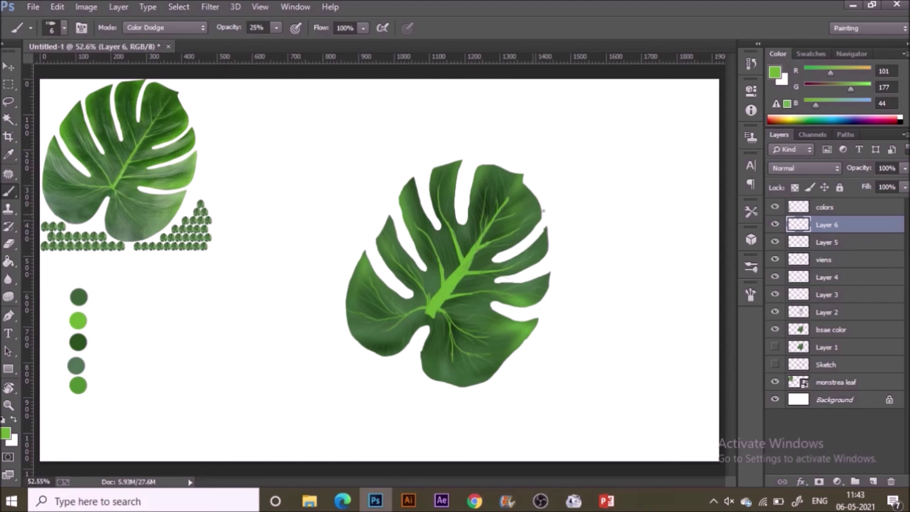